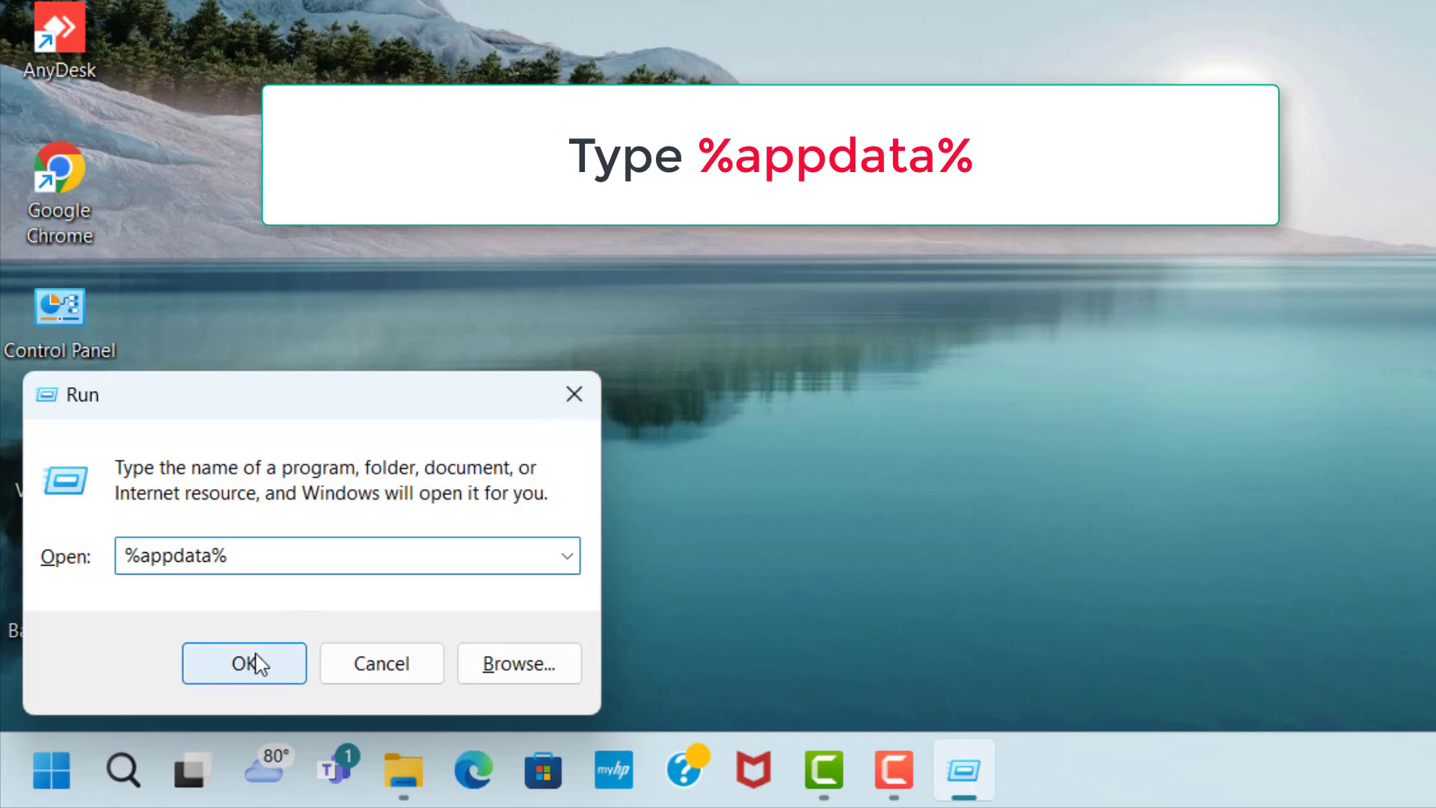
Open the %appdata% location from the Run dialog and navigate through AppData and Local to the Temp folder
click(255, 658)
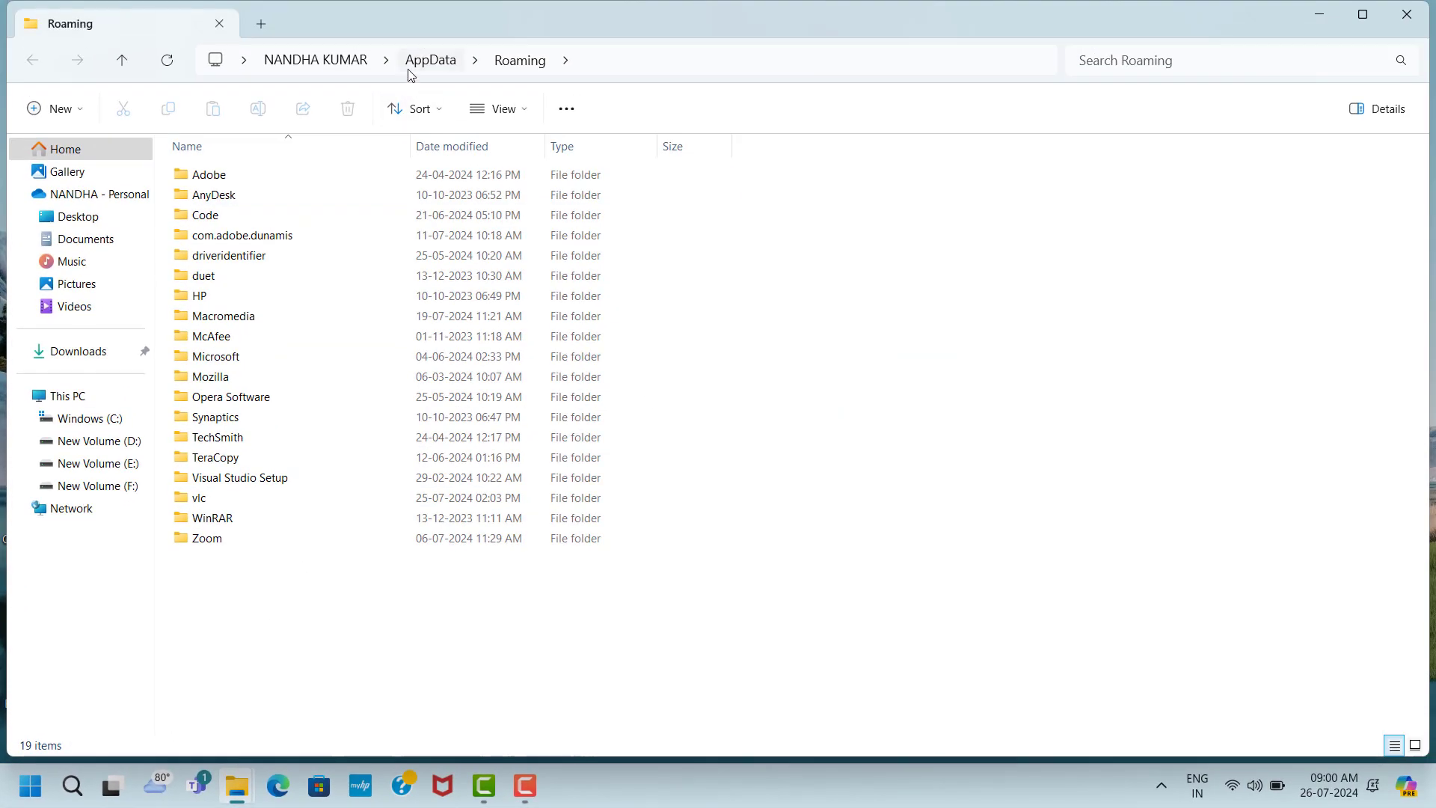
click(446, 61)
click(193, 178)
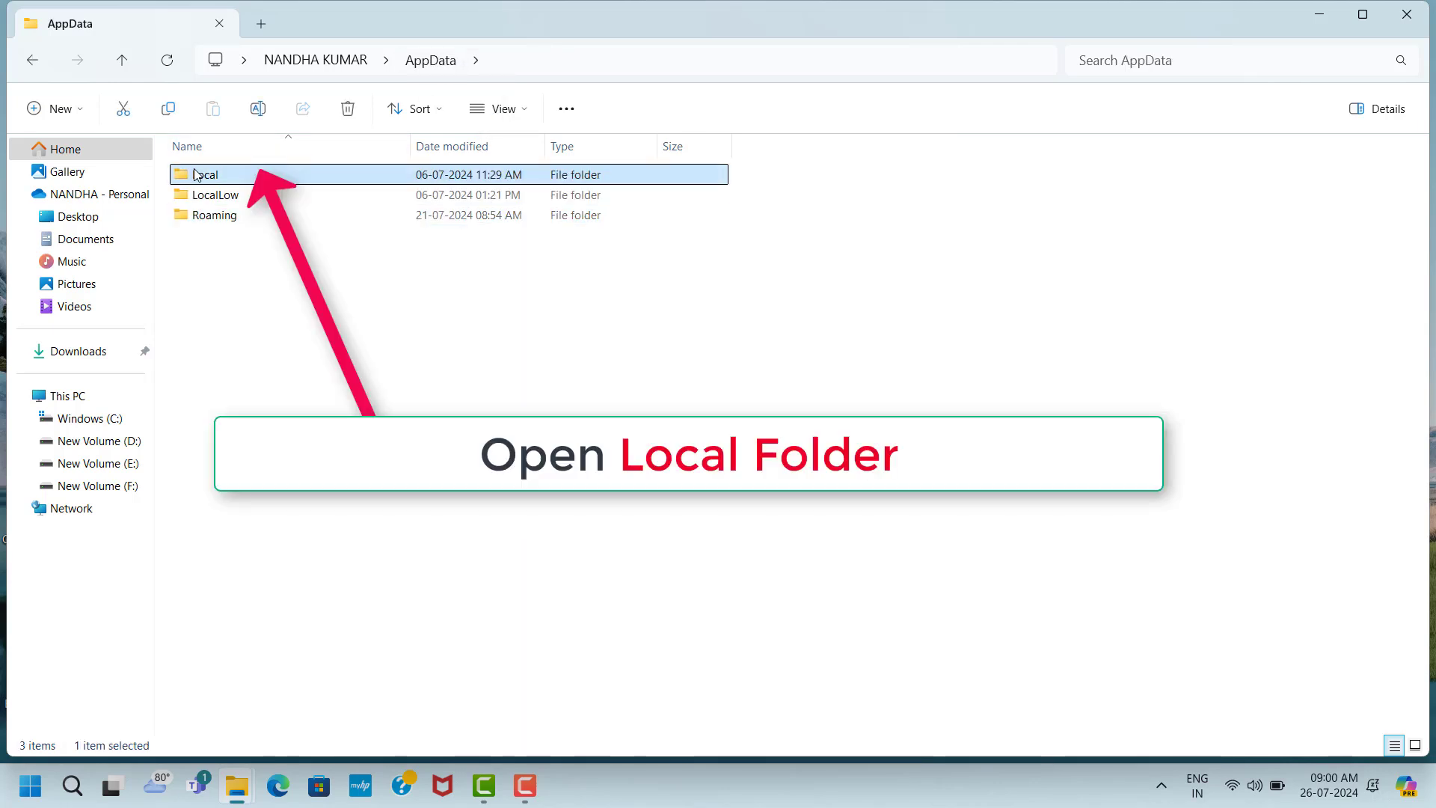
double_click(237, 176)
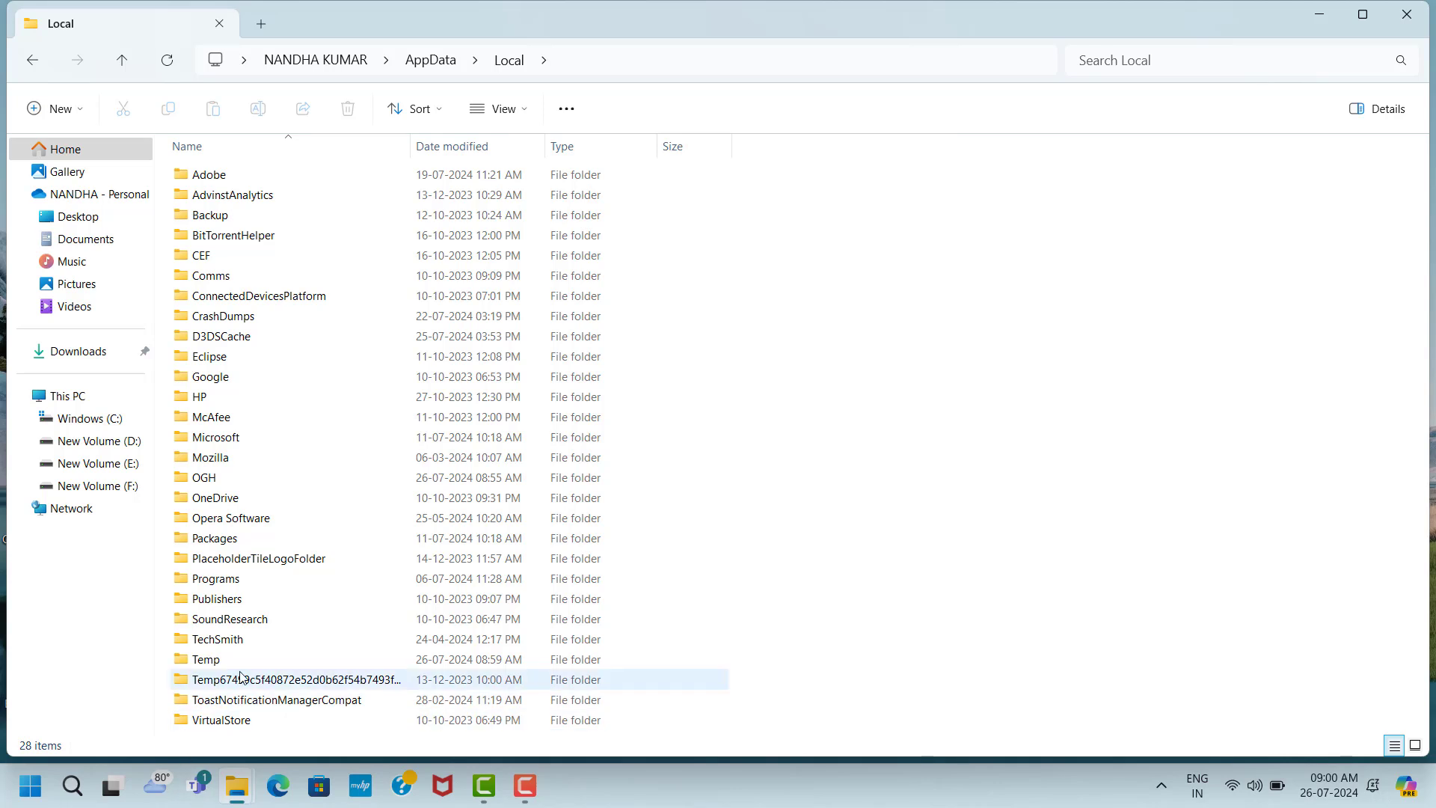
click(269, 661)
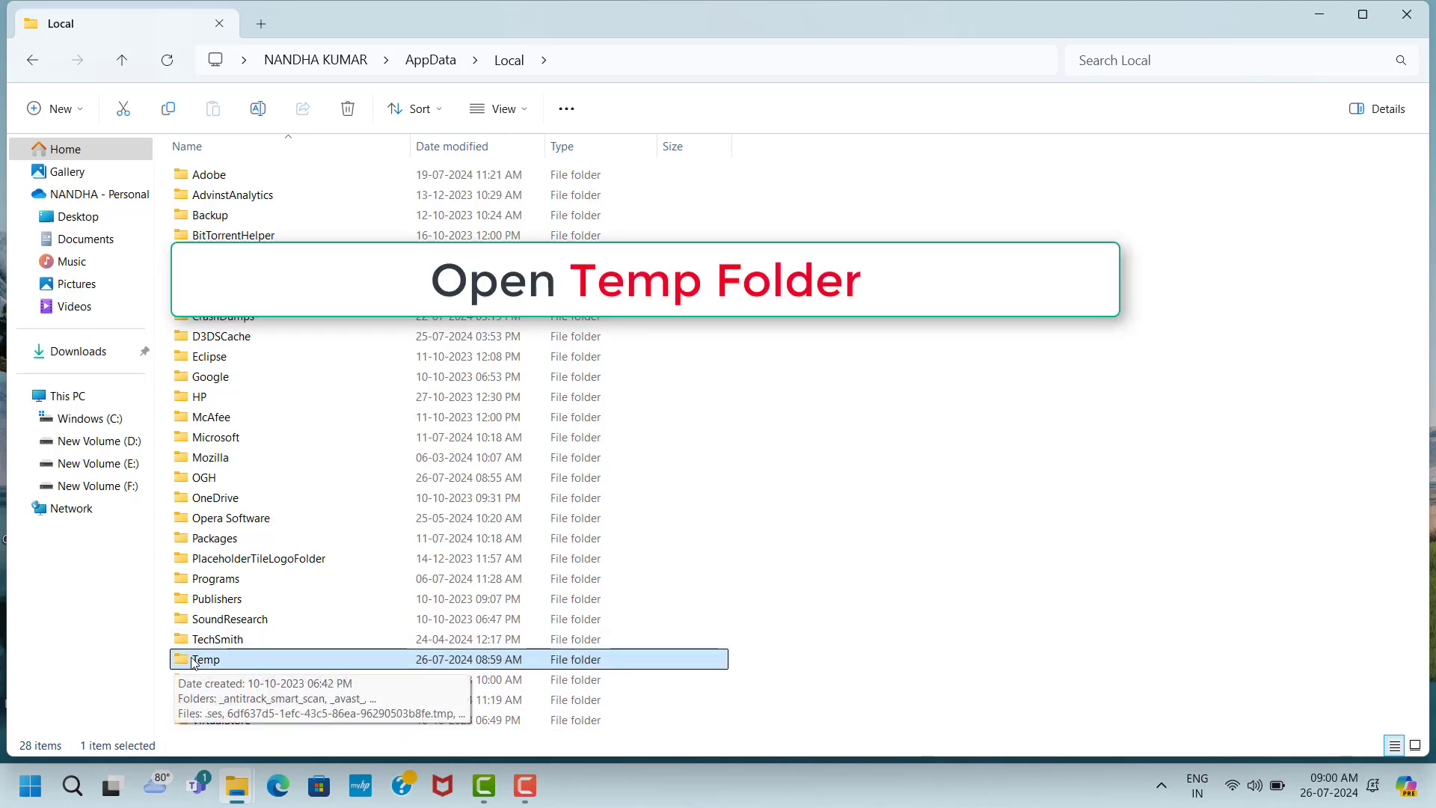
double_click(245, 666)
Select all files and folders in the AppData Local Temp folder and open the options for deleting them
click(357, 179)
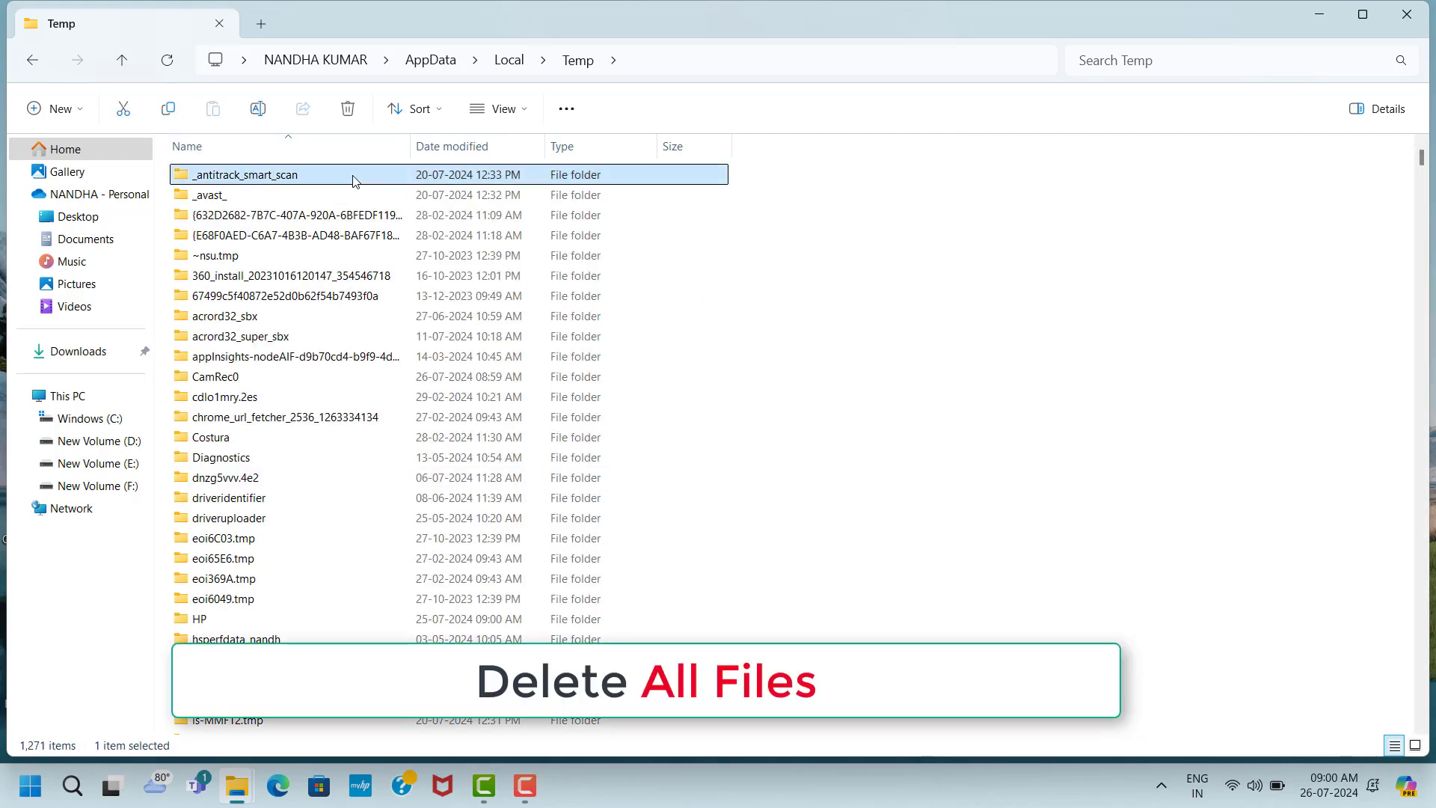
key(ctrl+a)
right_click(355, 180)
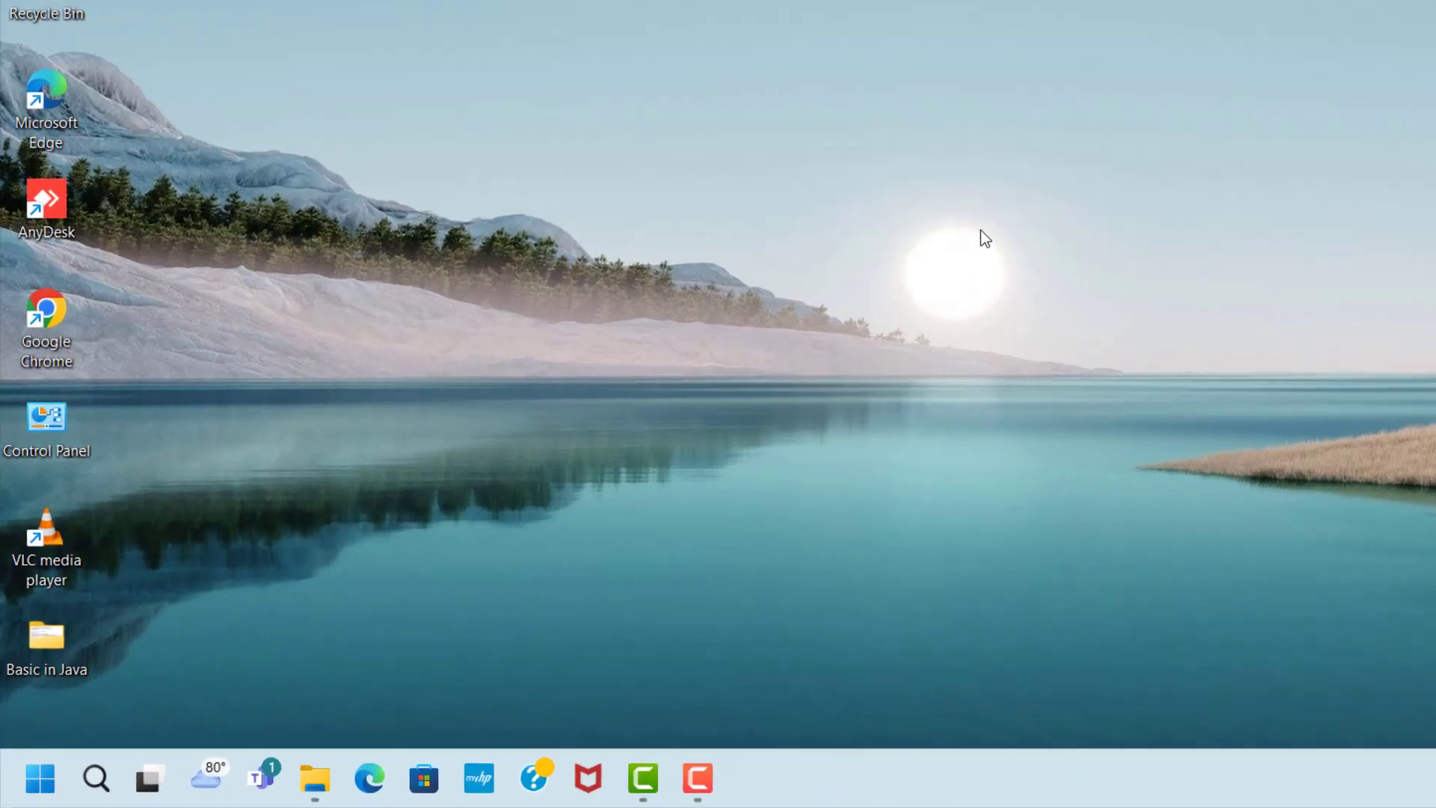
Open the Windows Temp folder by running "temp" from the Run dialog
key(super+r)
text(te)
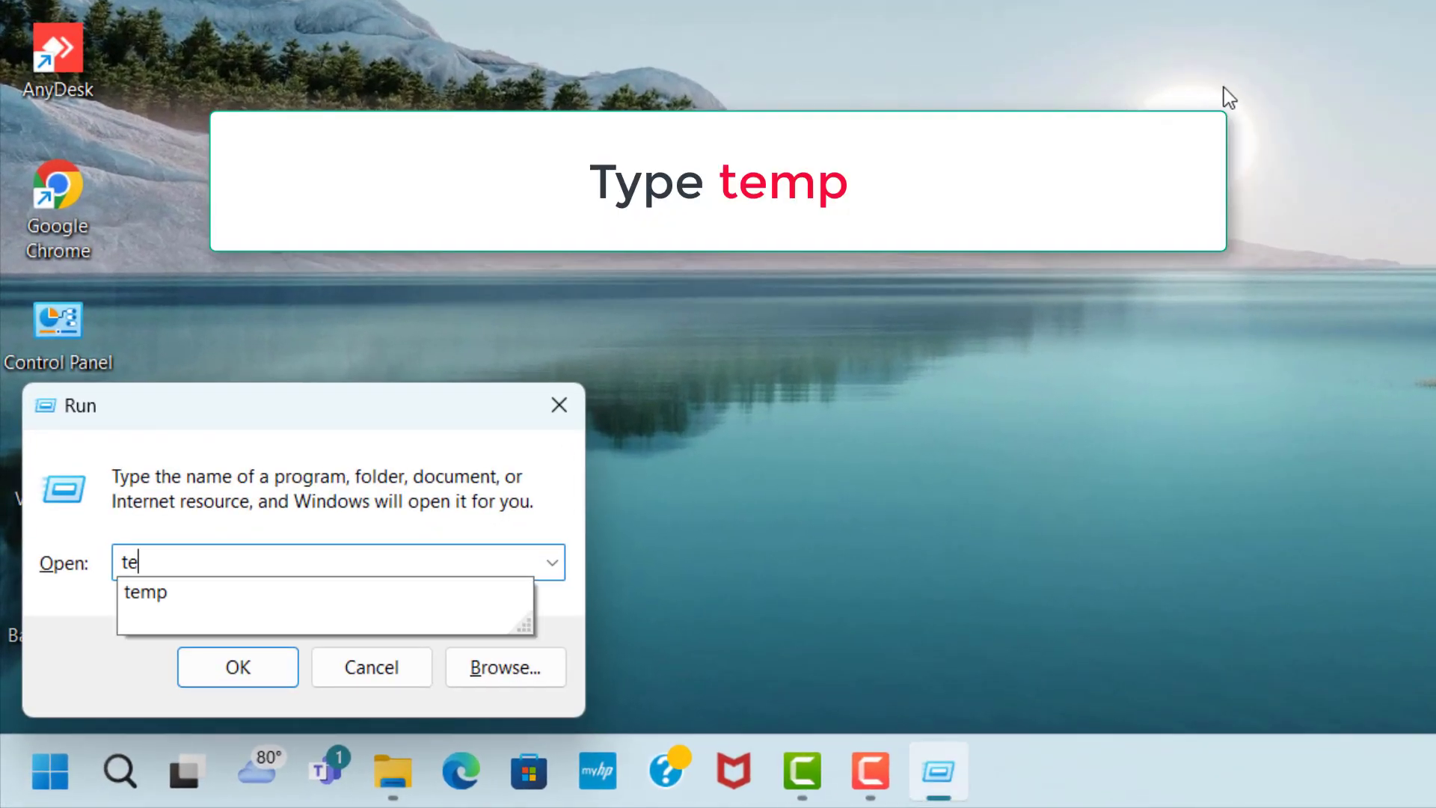
text(mp)
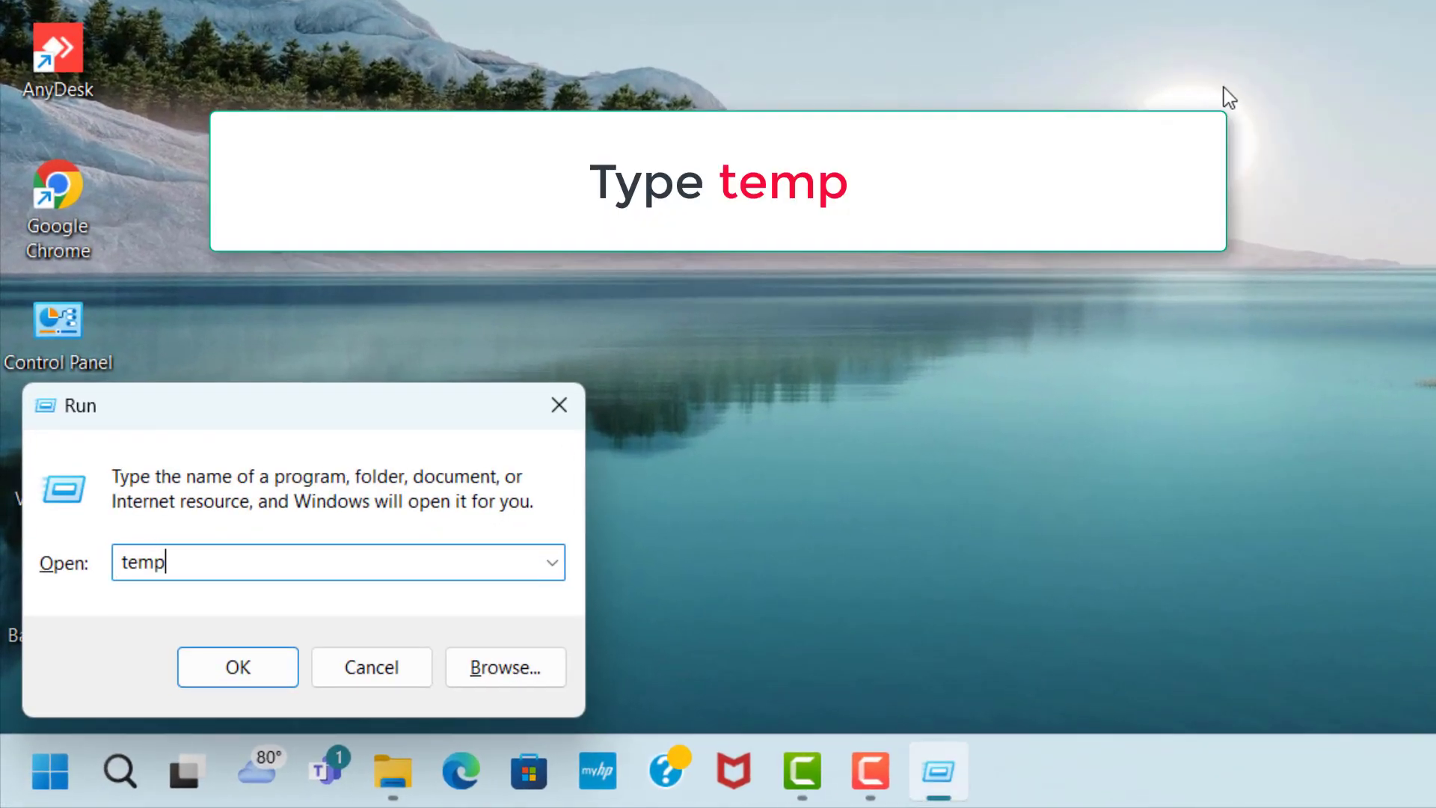
click(253, 665)
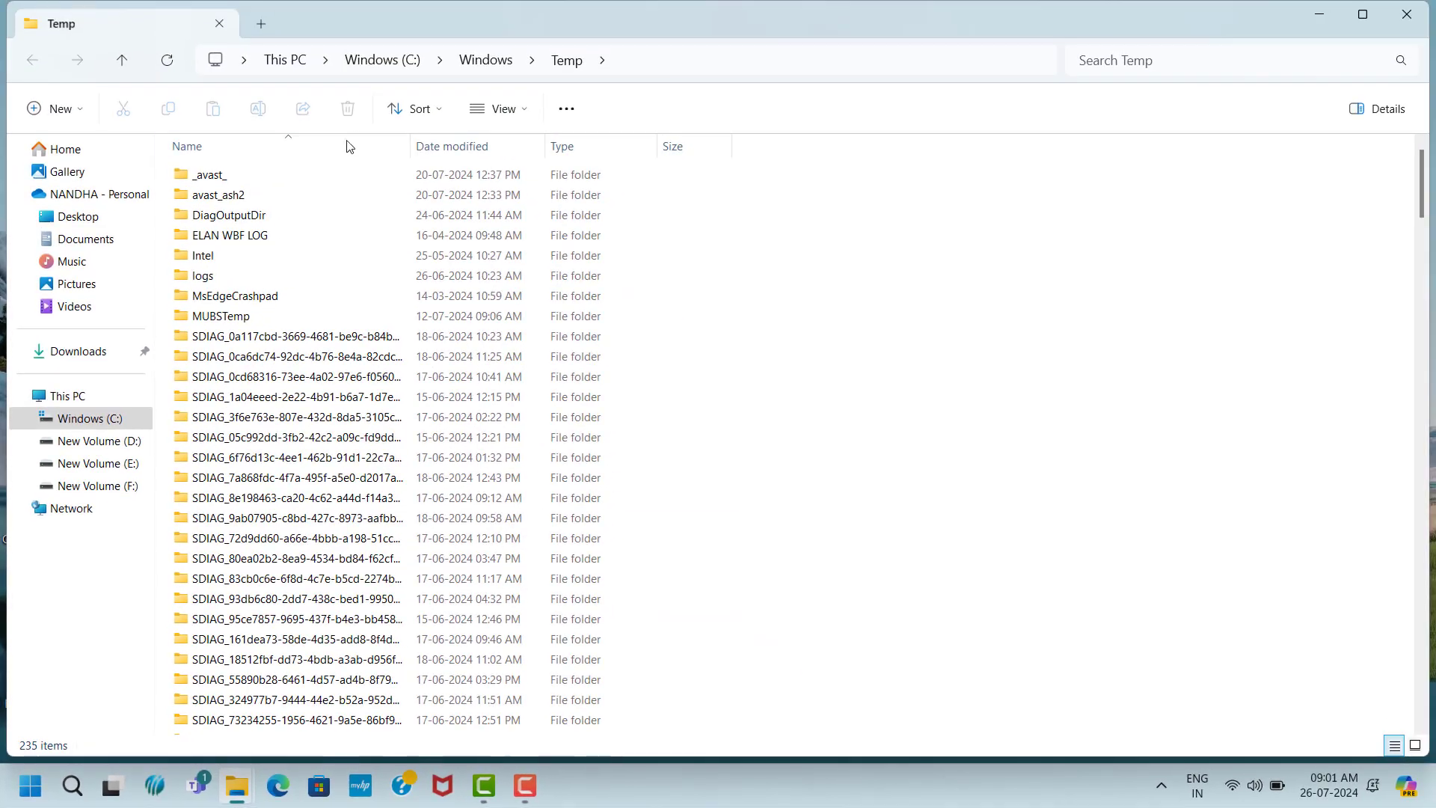
Select all items in the C:\Windows\Temp folder and bring up the options for deleting them
click(348, 183)
key(ctrl+a)
right_click(344, 183)
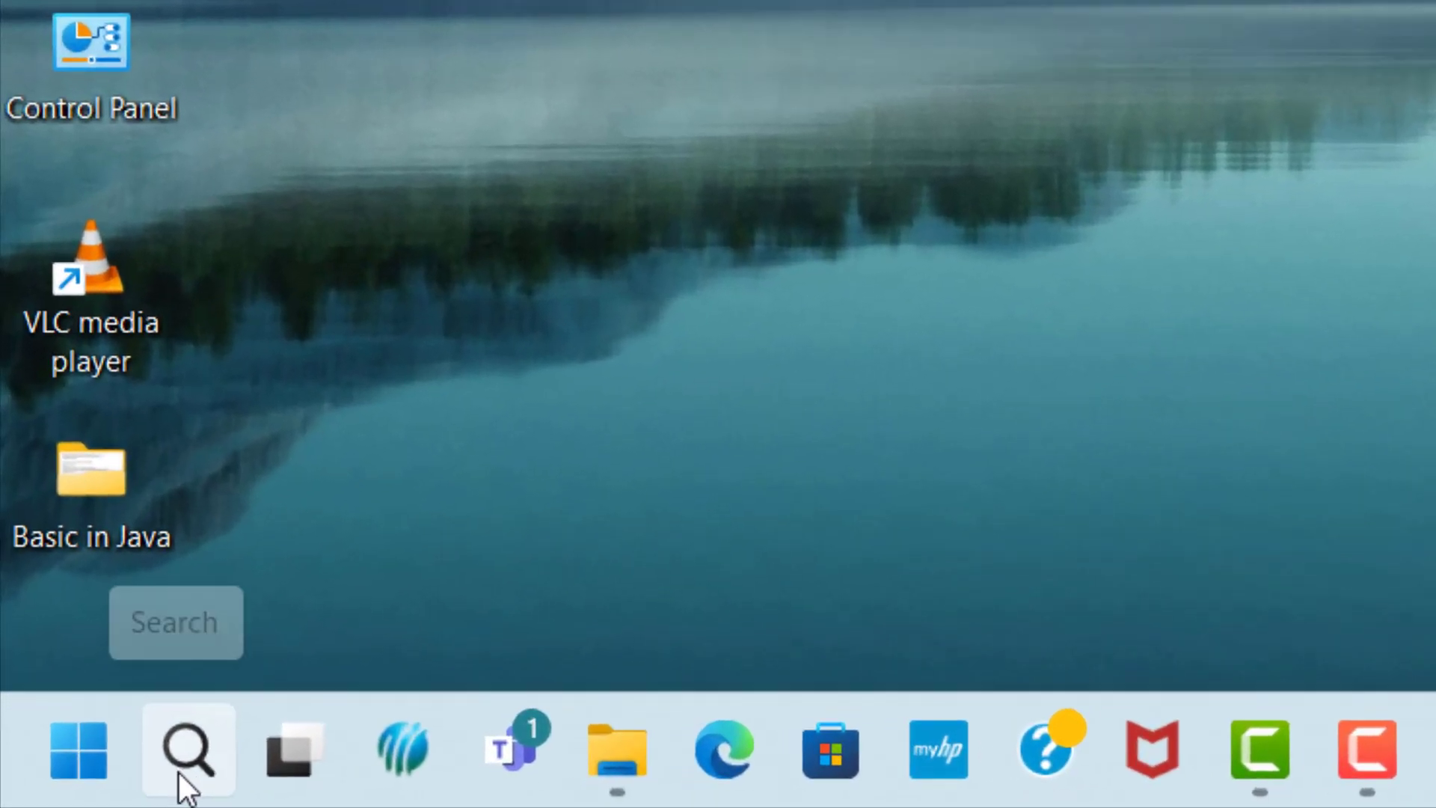
Find "Check for updates" in Windows Search, run a Windows Update check, and close Settings
click(183, 781)
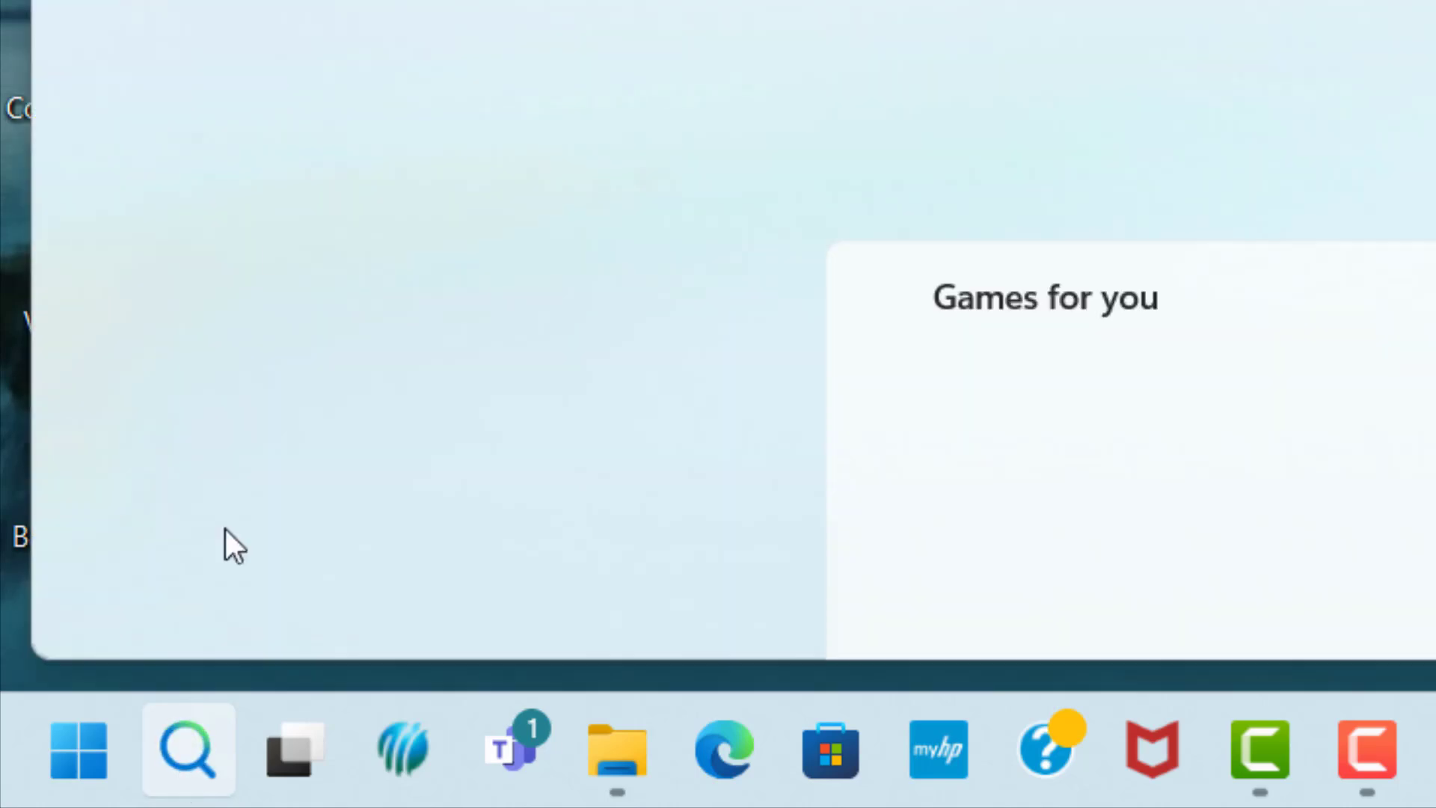
text(che)
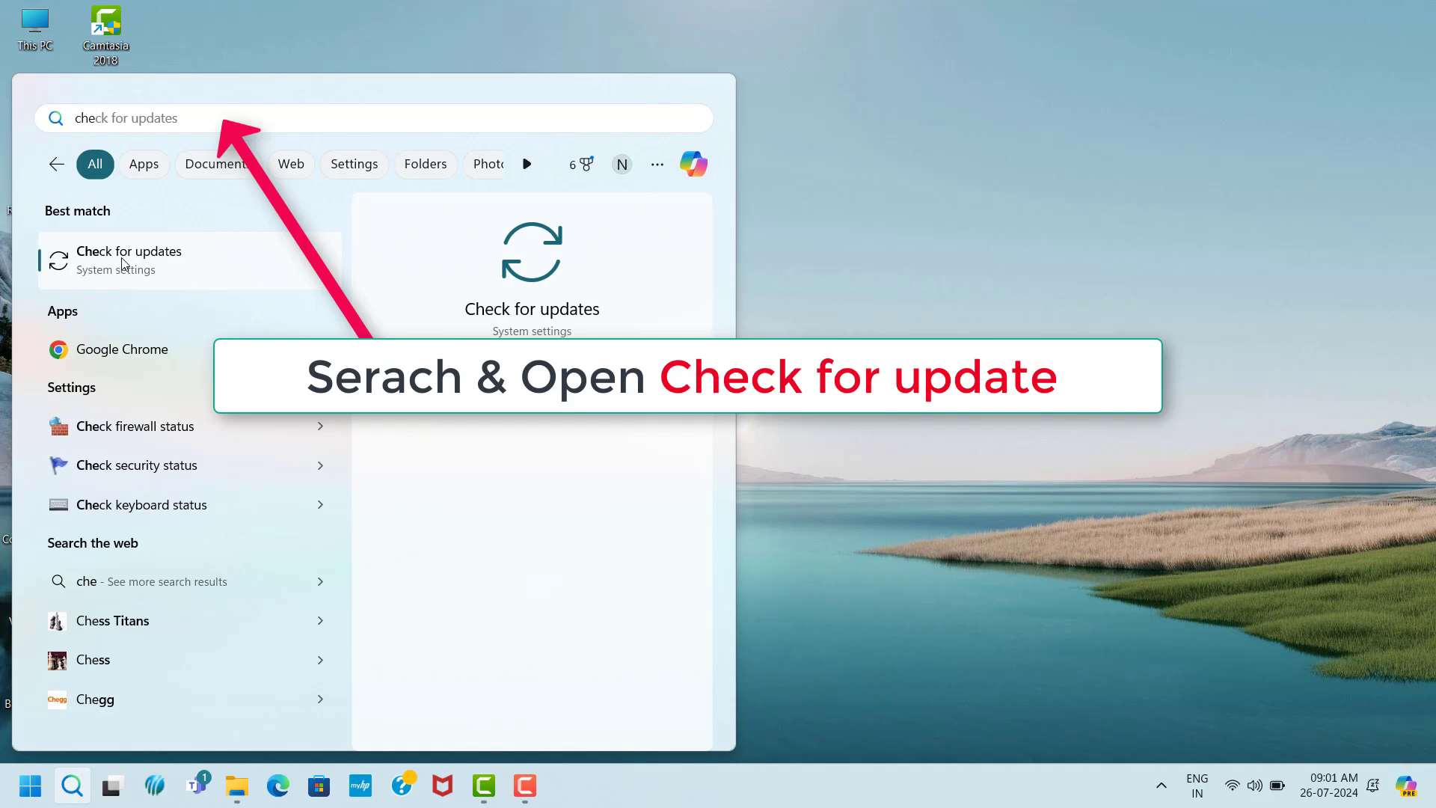
click(250, 269)
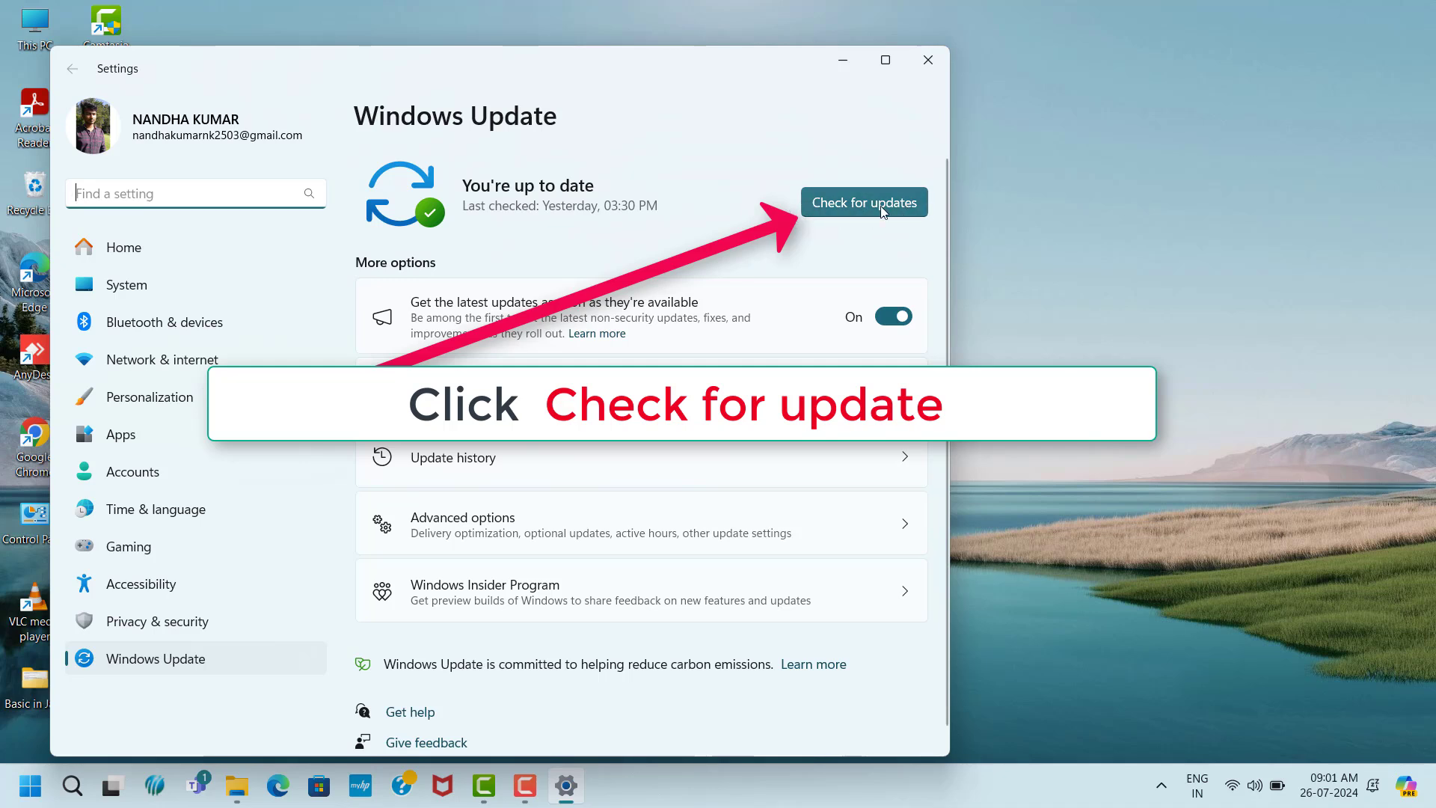
click(882, 209)
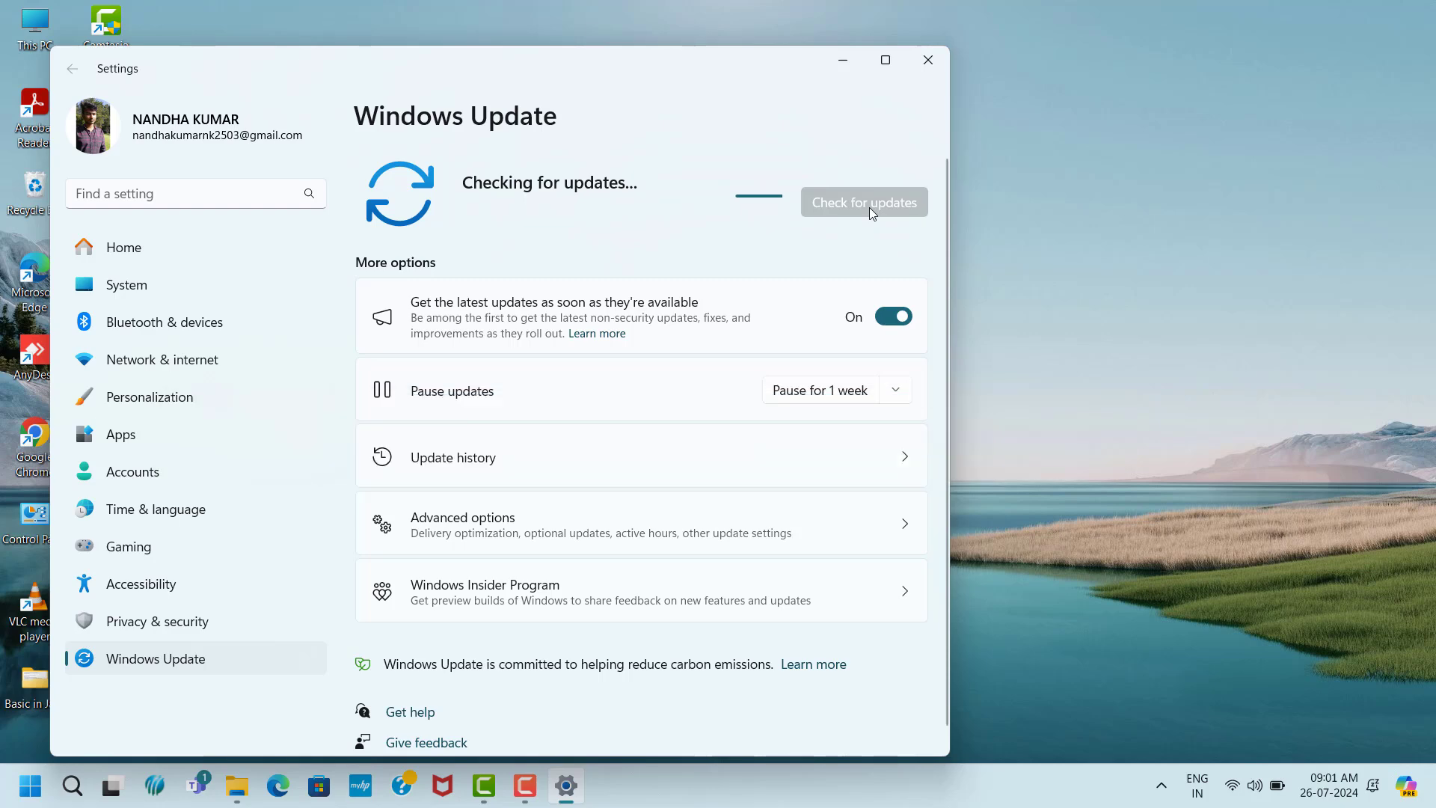
key(alt+F4)
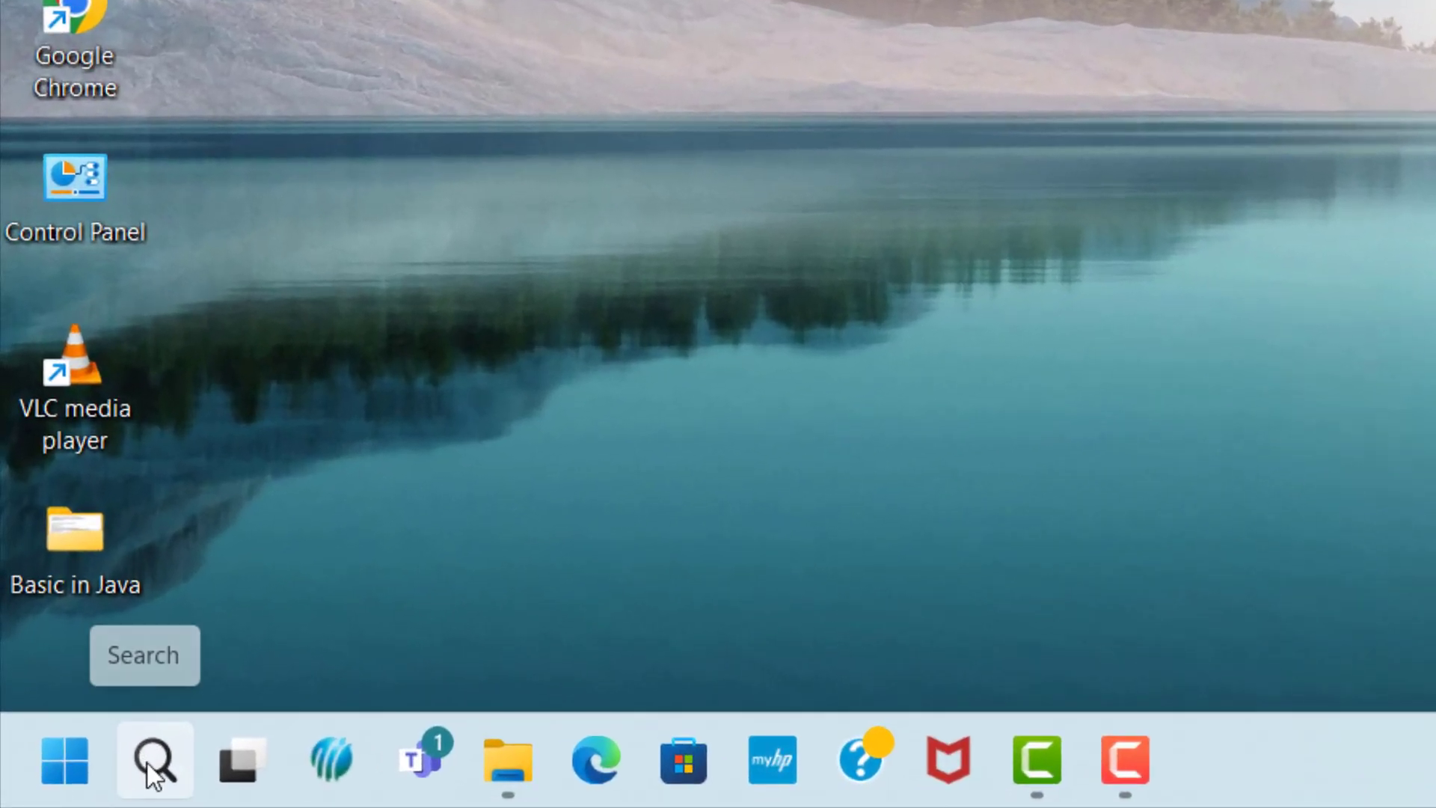
Search Windows for "game m", open Game Mode settings, and turn Game Mode on
click(154, 776)
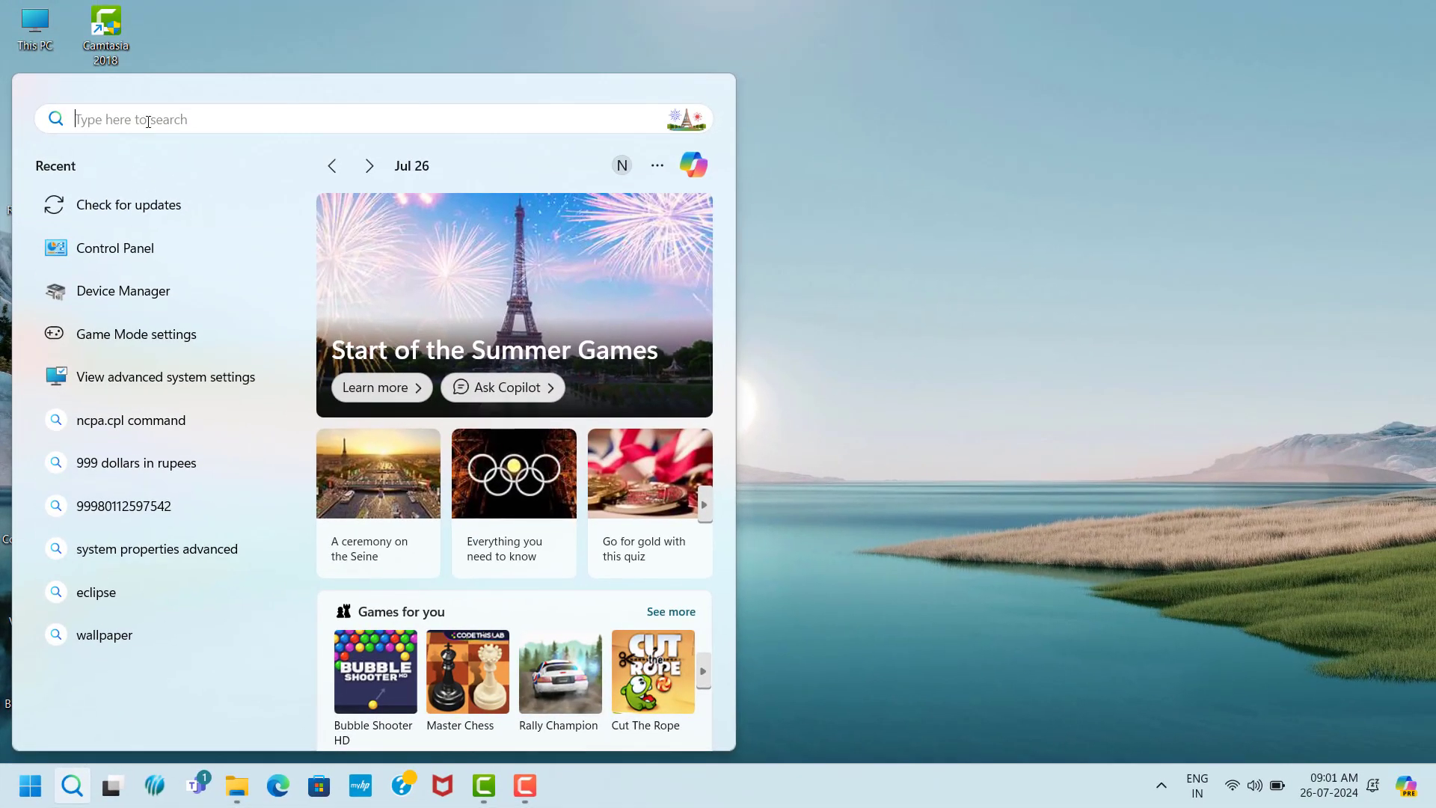
text(game )
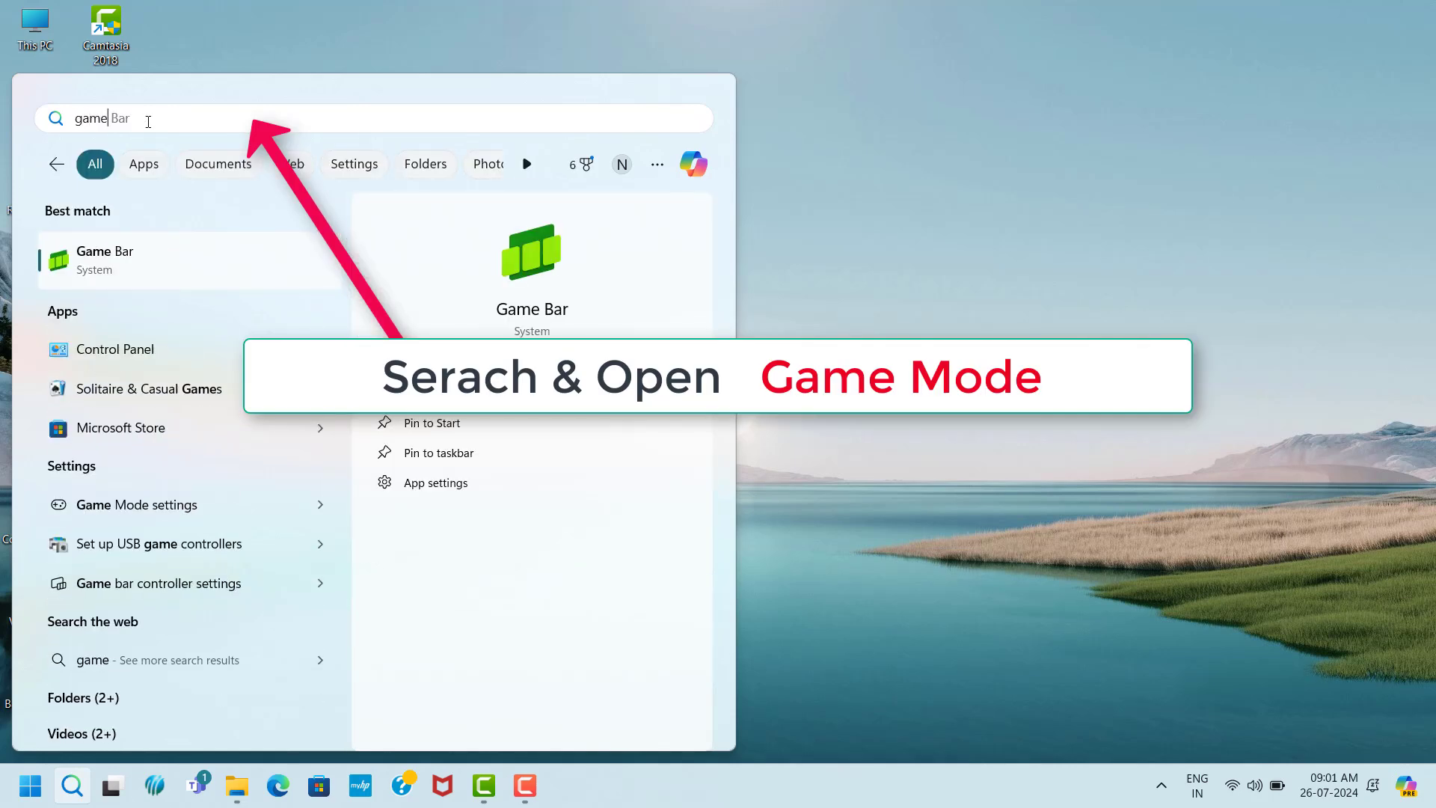
text(m)
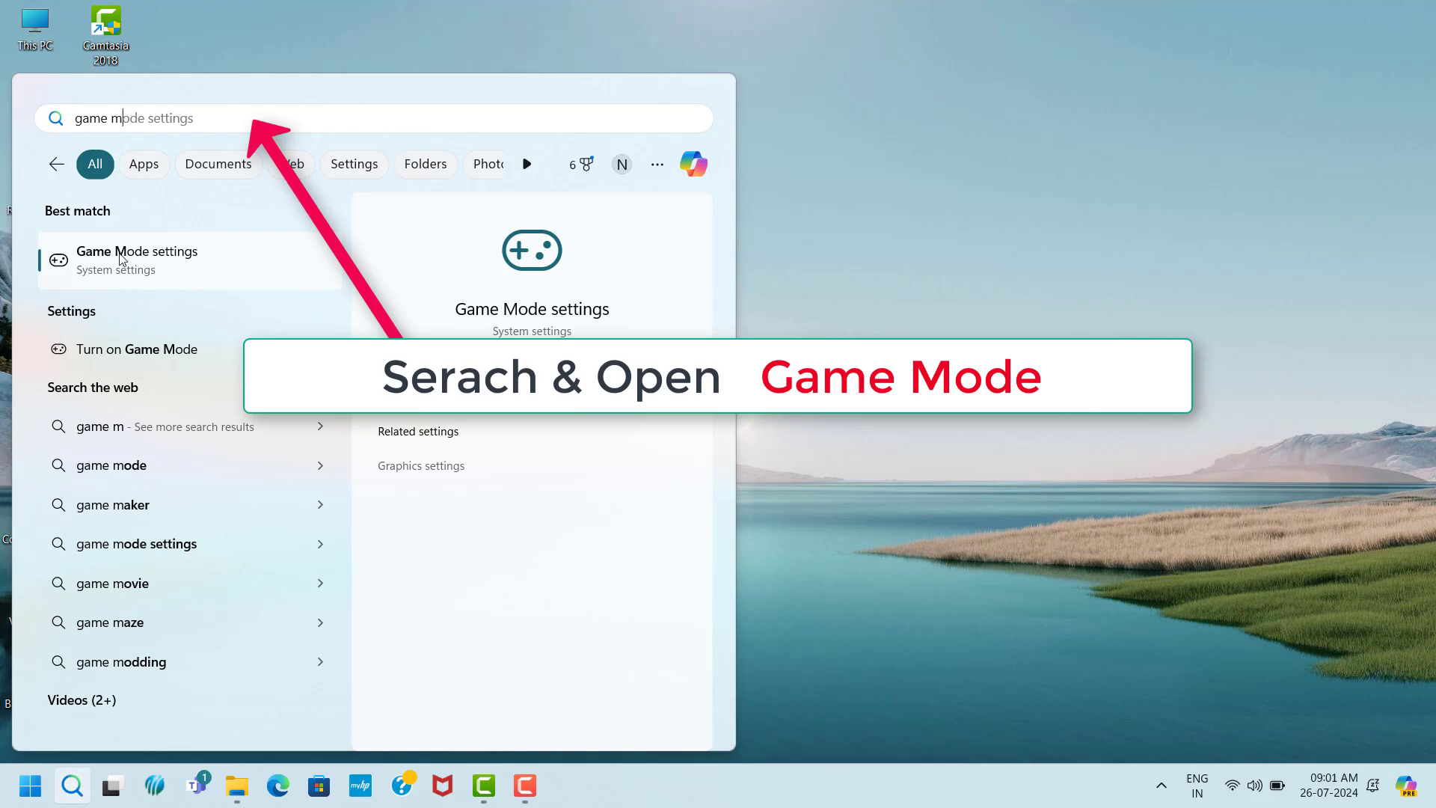
click(211, 252)
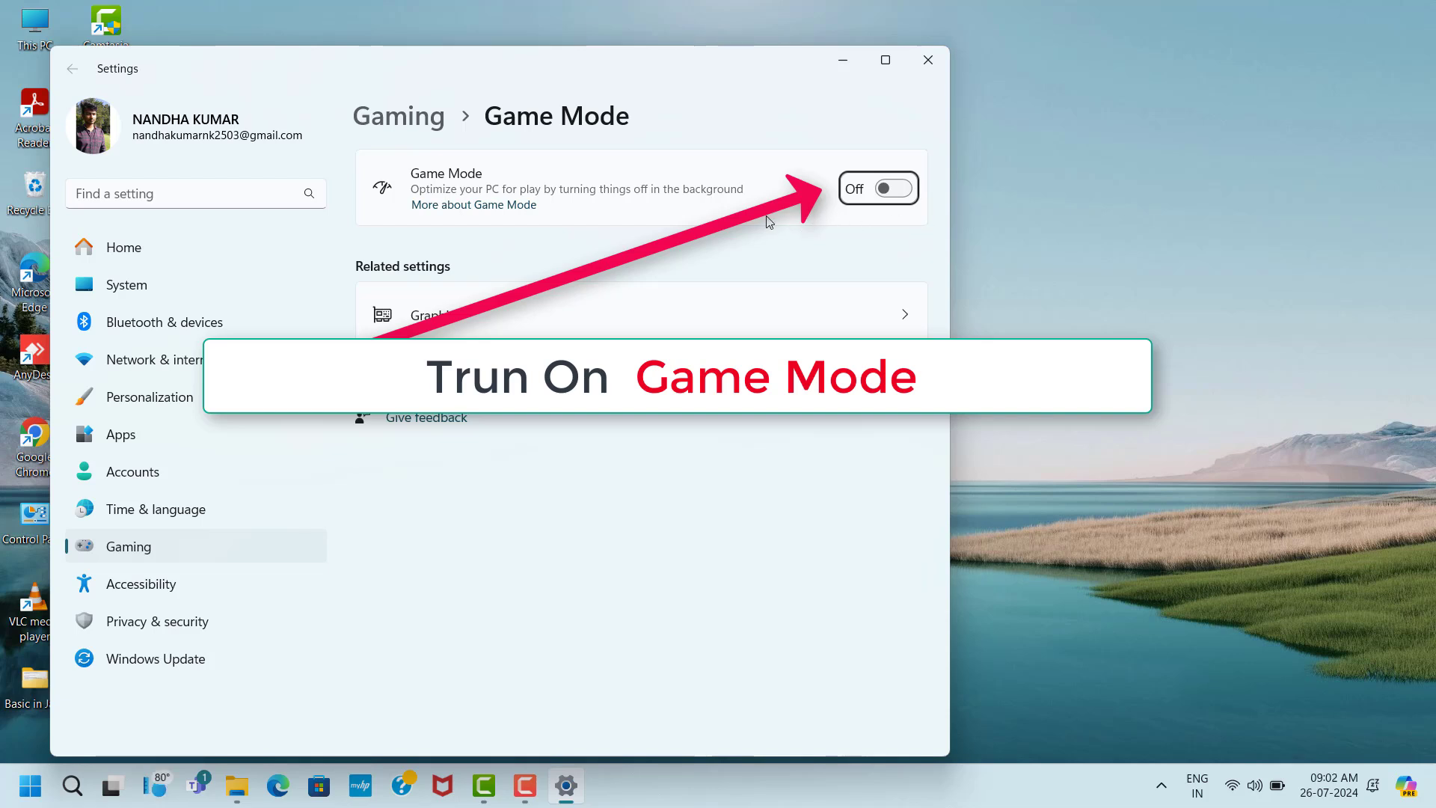
click(893, 189)
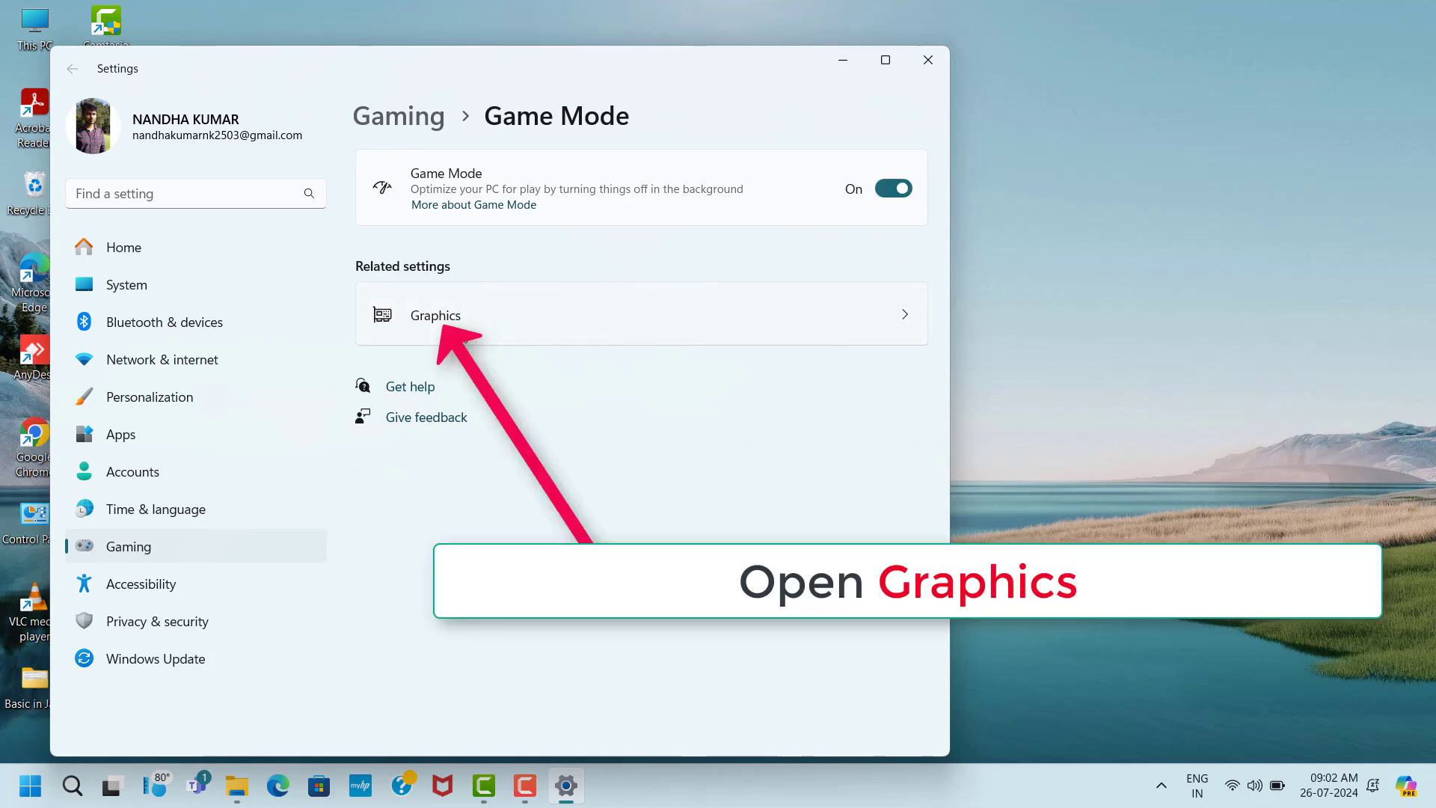
Open the default graphics settings from the related Graphics settings and turn on Optimizations for windowed games
click(579, 331)
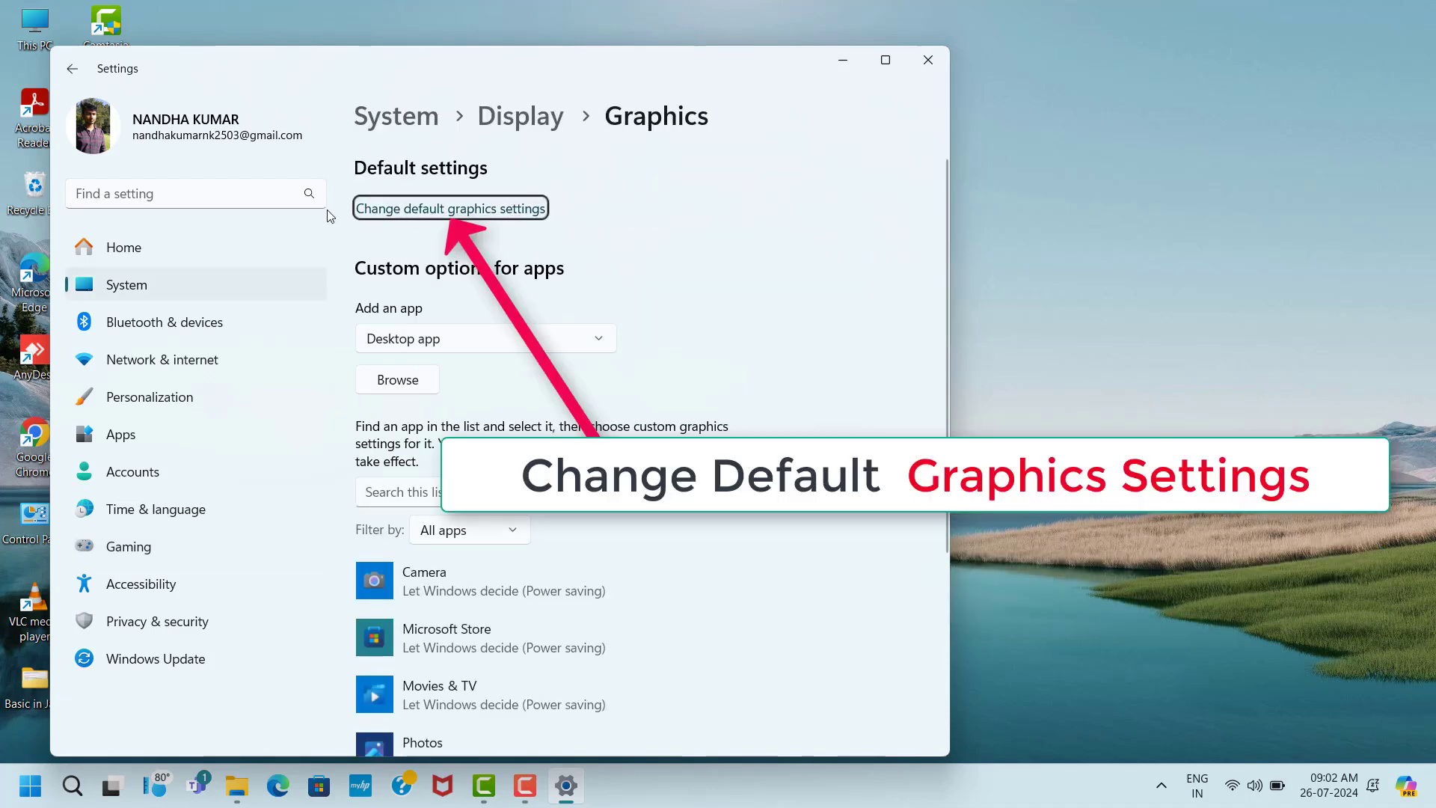
click(367, 211)
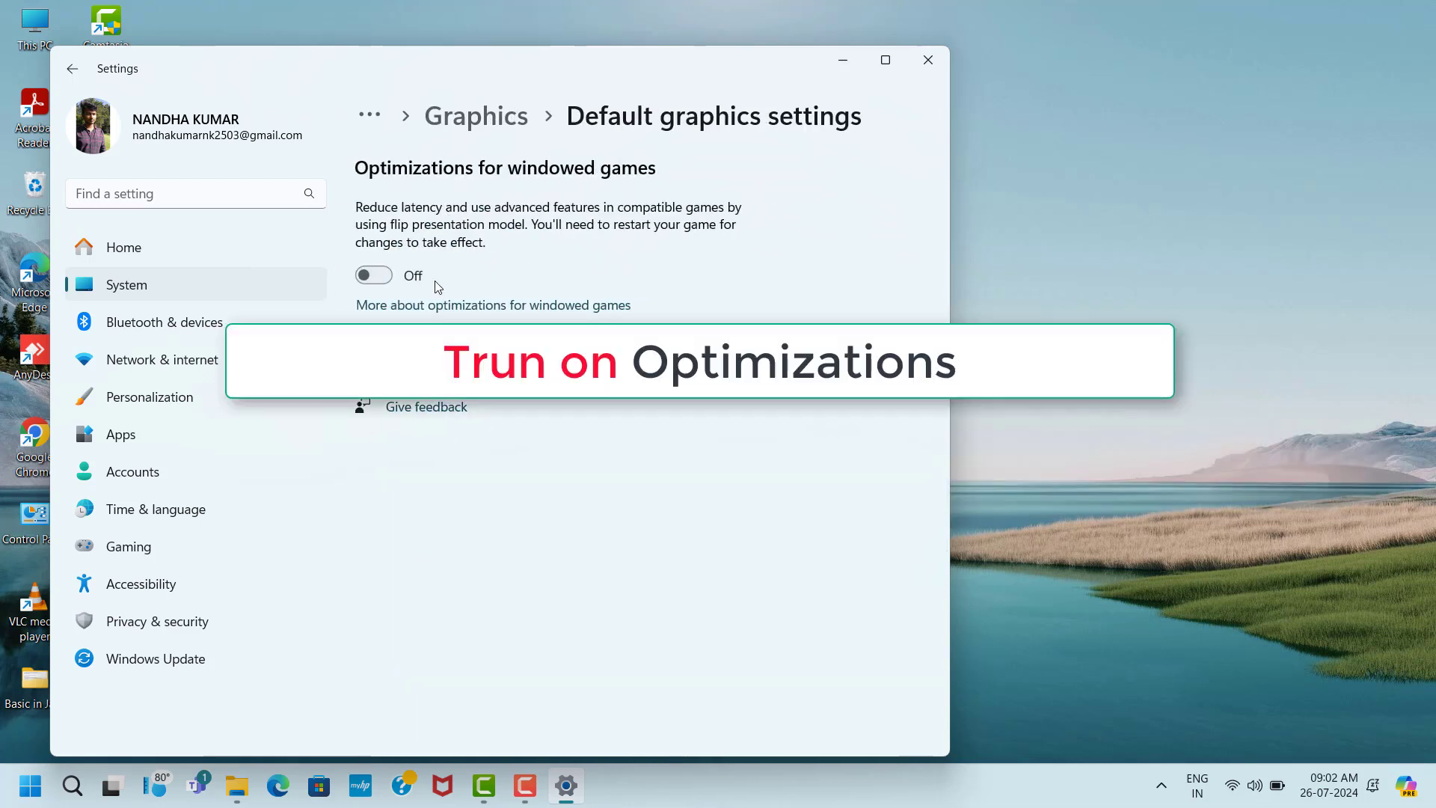
click(372, 276)
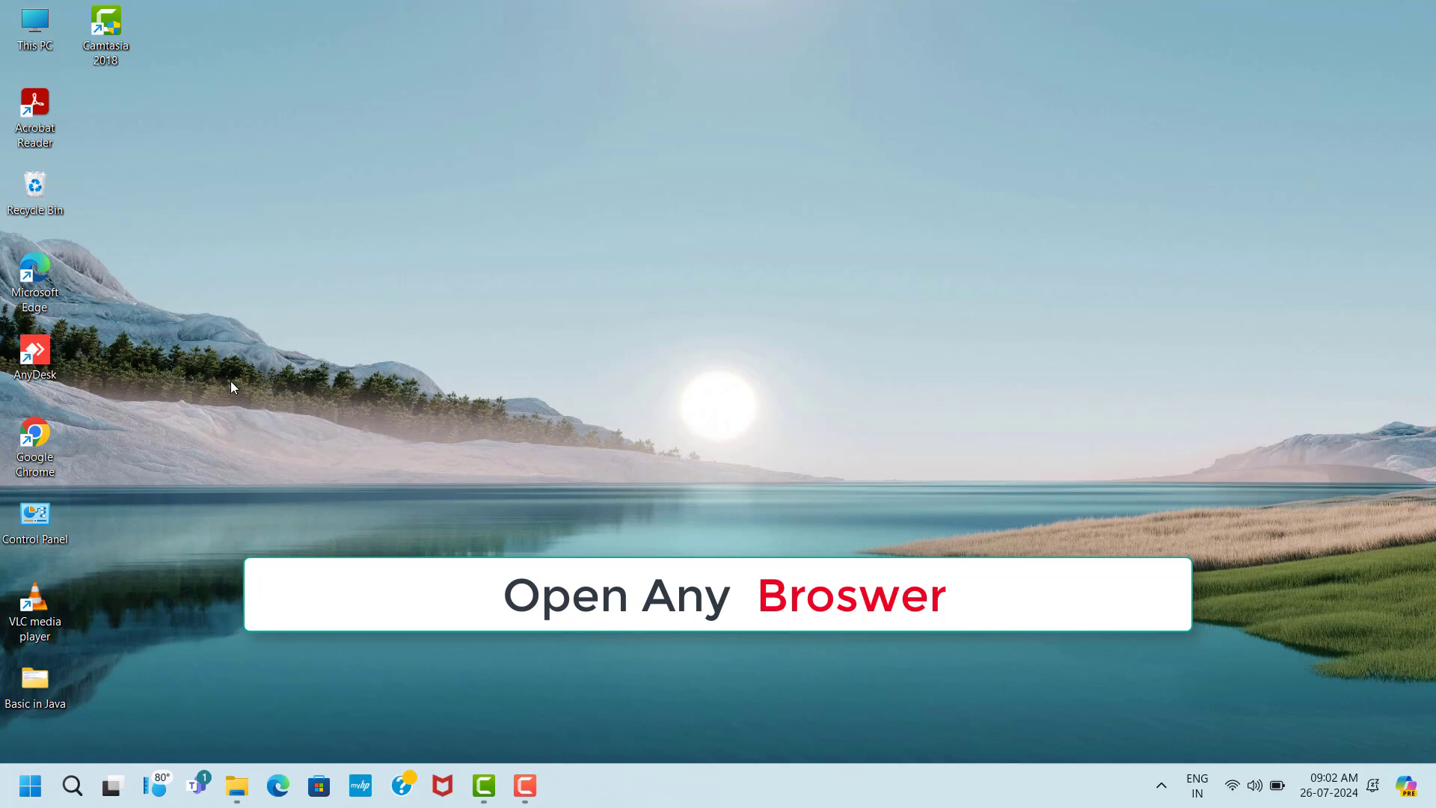
Switch to Google Chrome and search Google for "directx setup"
double_click(58, 434)
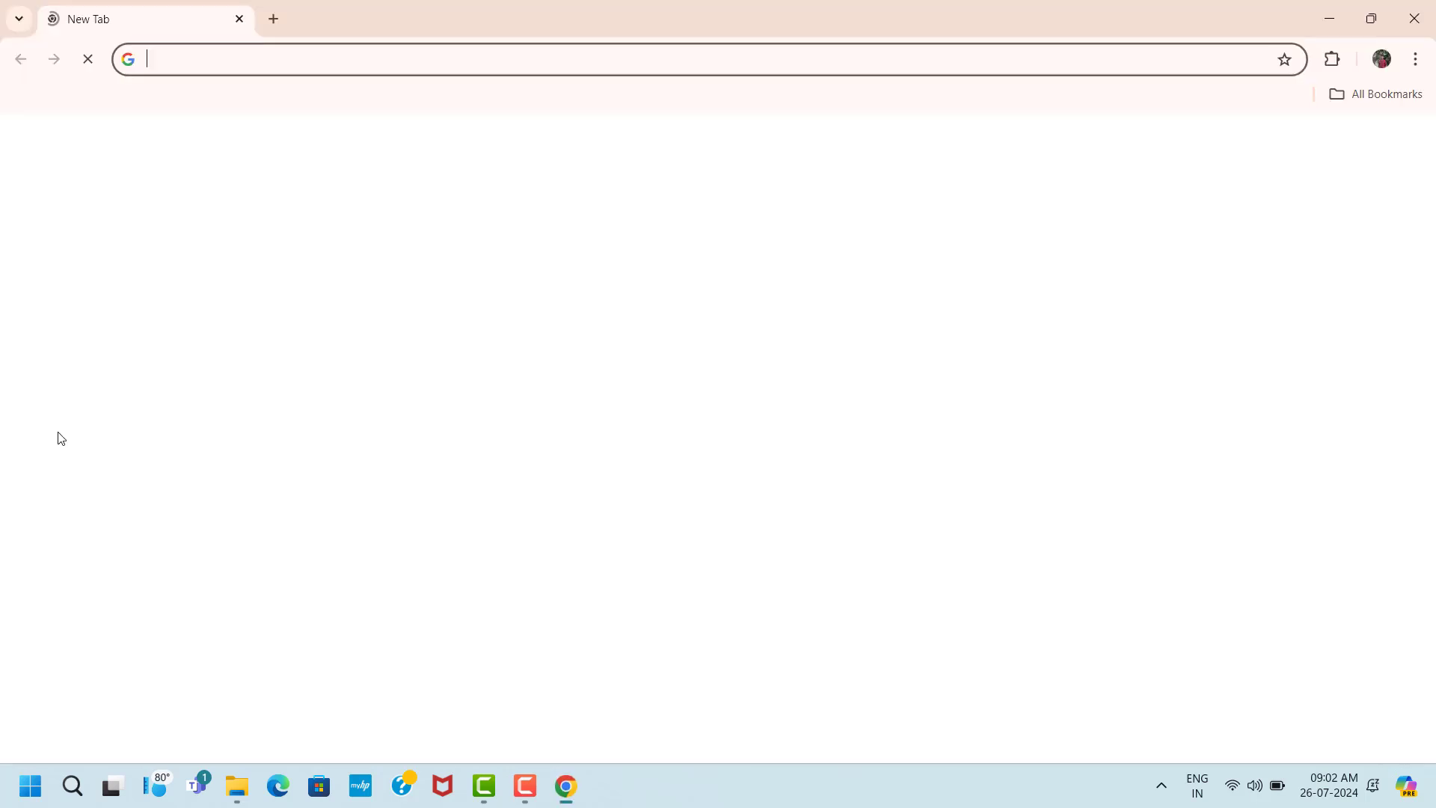
click(540, 410)
text(directx setup)
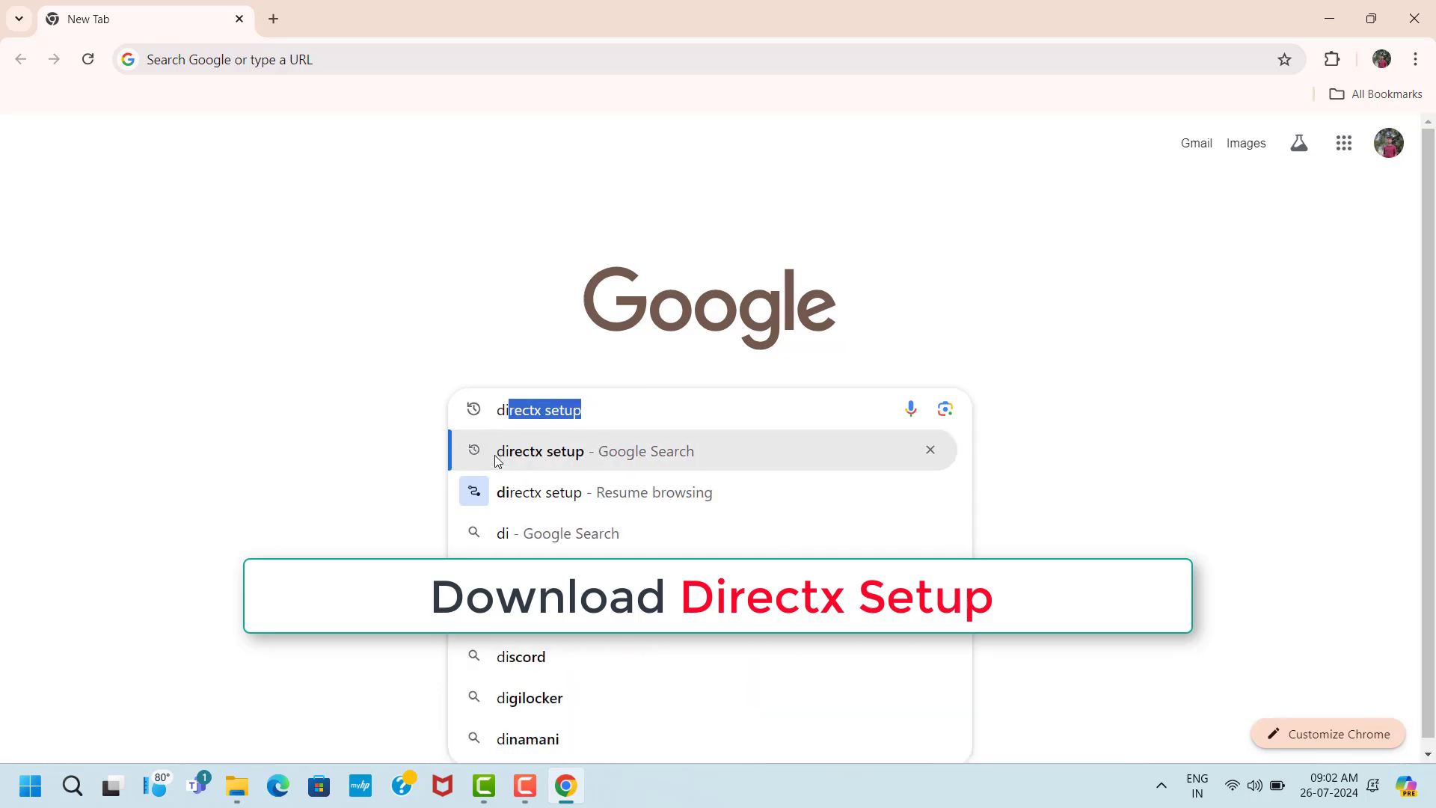
click(547, 451)
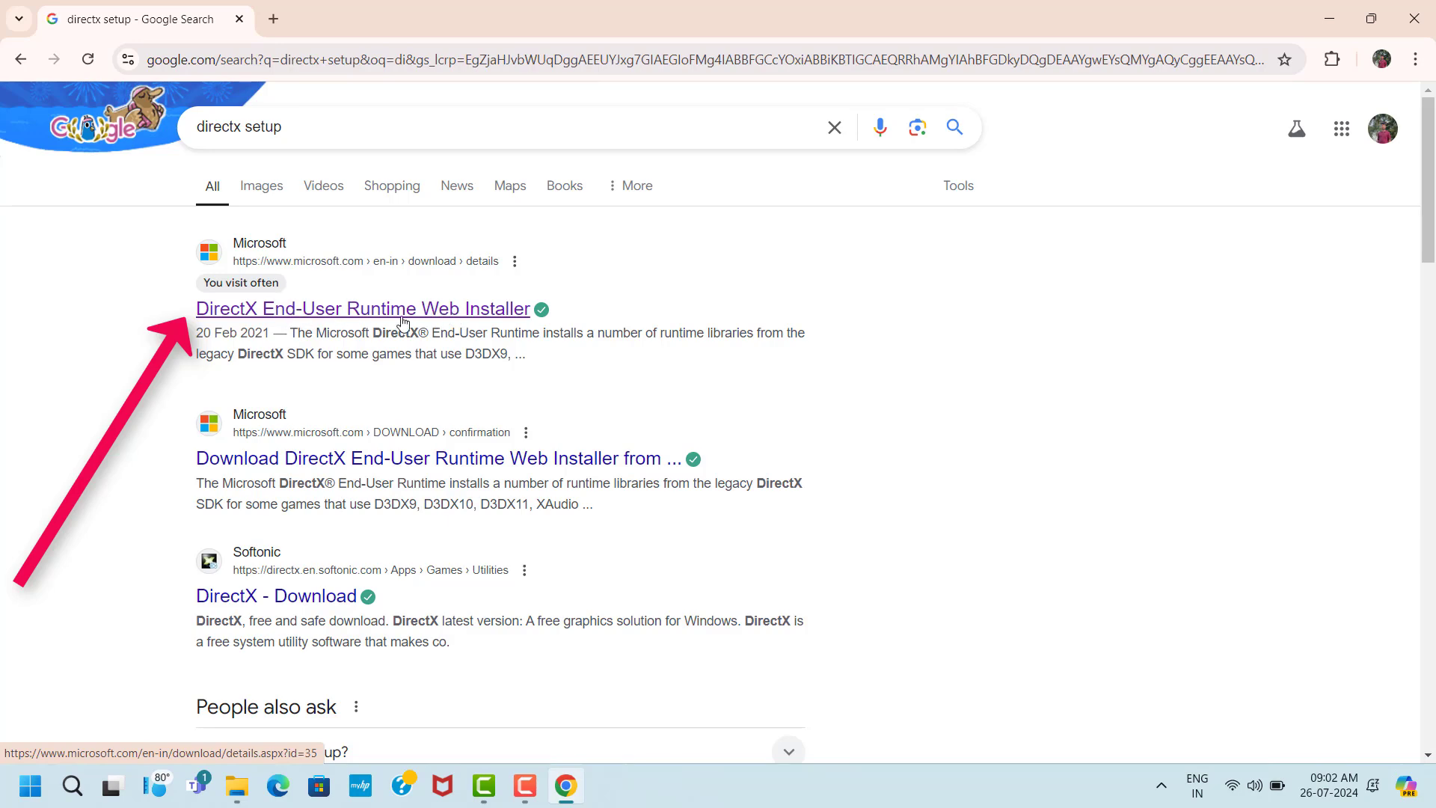
Open Microsoft's DirectX End-User Runtime Web Installer page and download the English version of dxwebsetup.exe
click(403, 322)
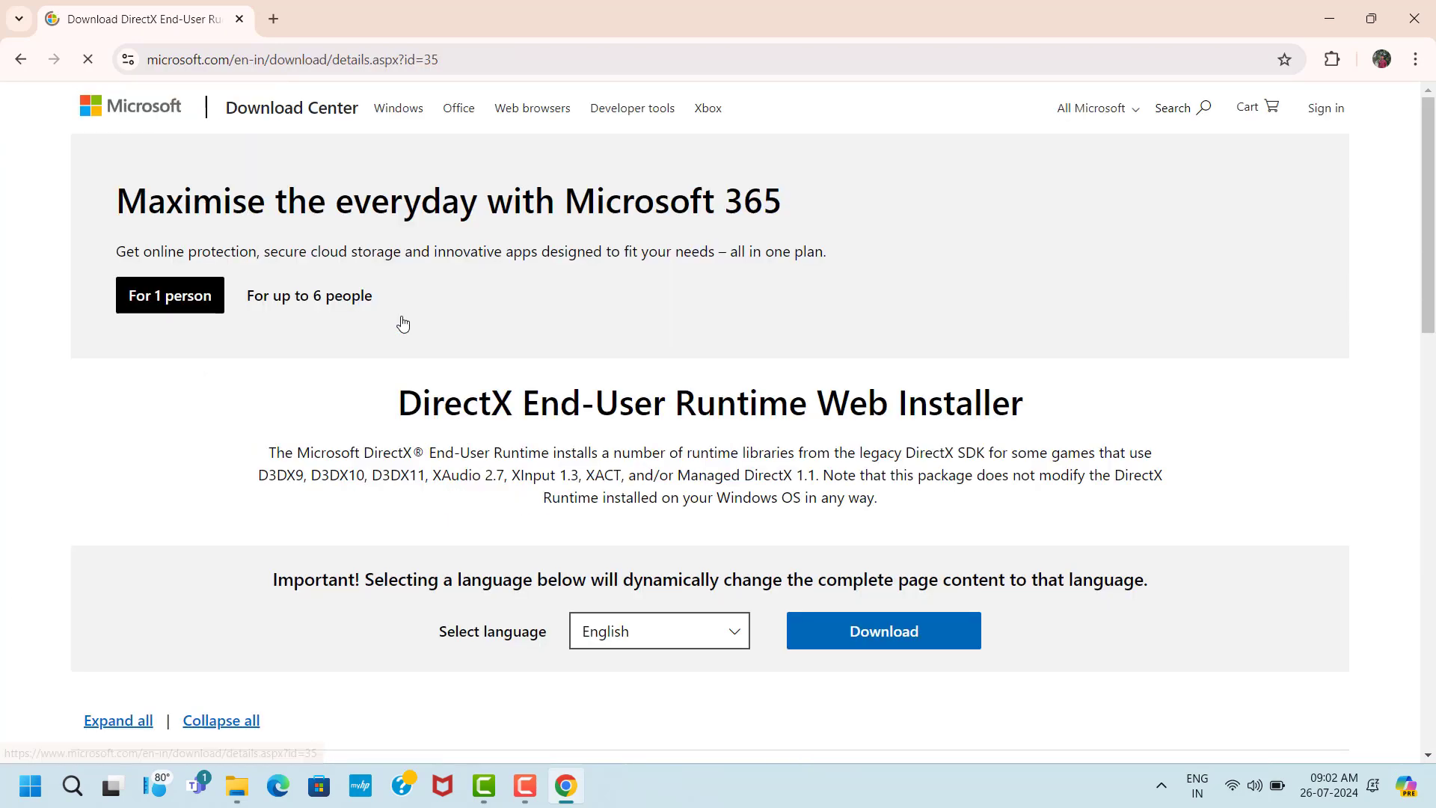
scroll(930, 401, down, 5)
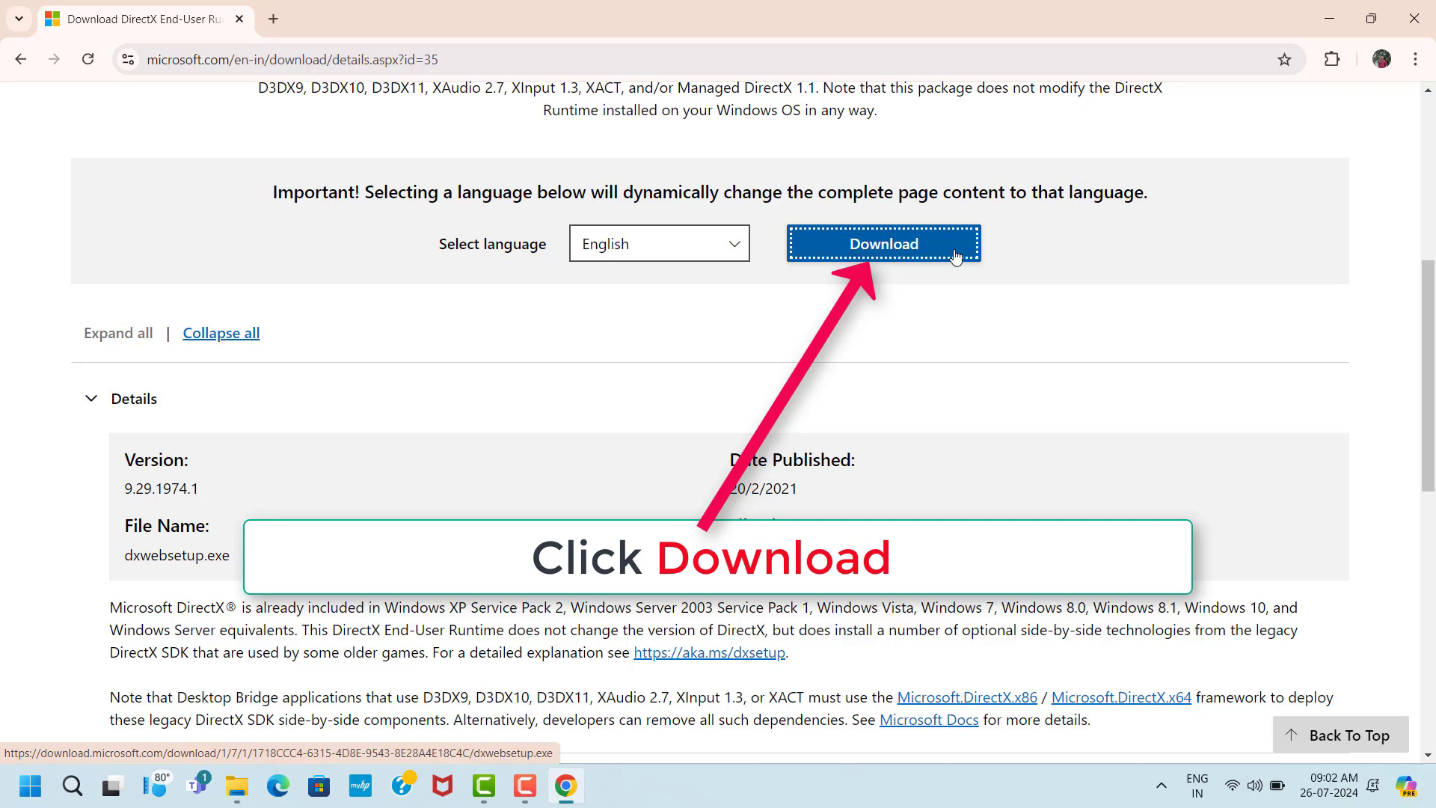
click(924, 252)
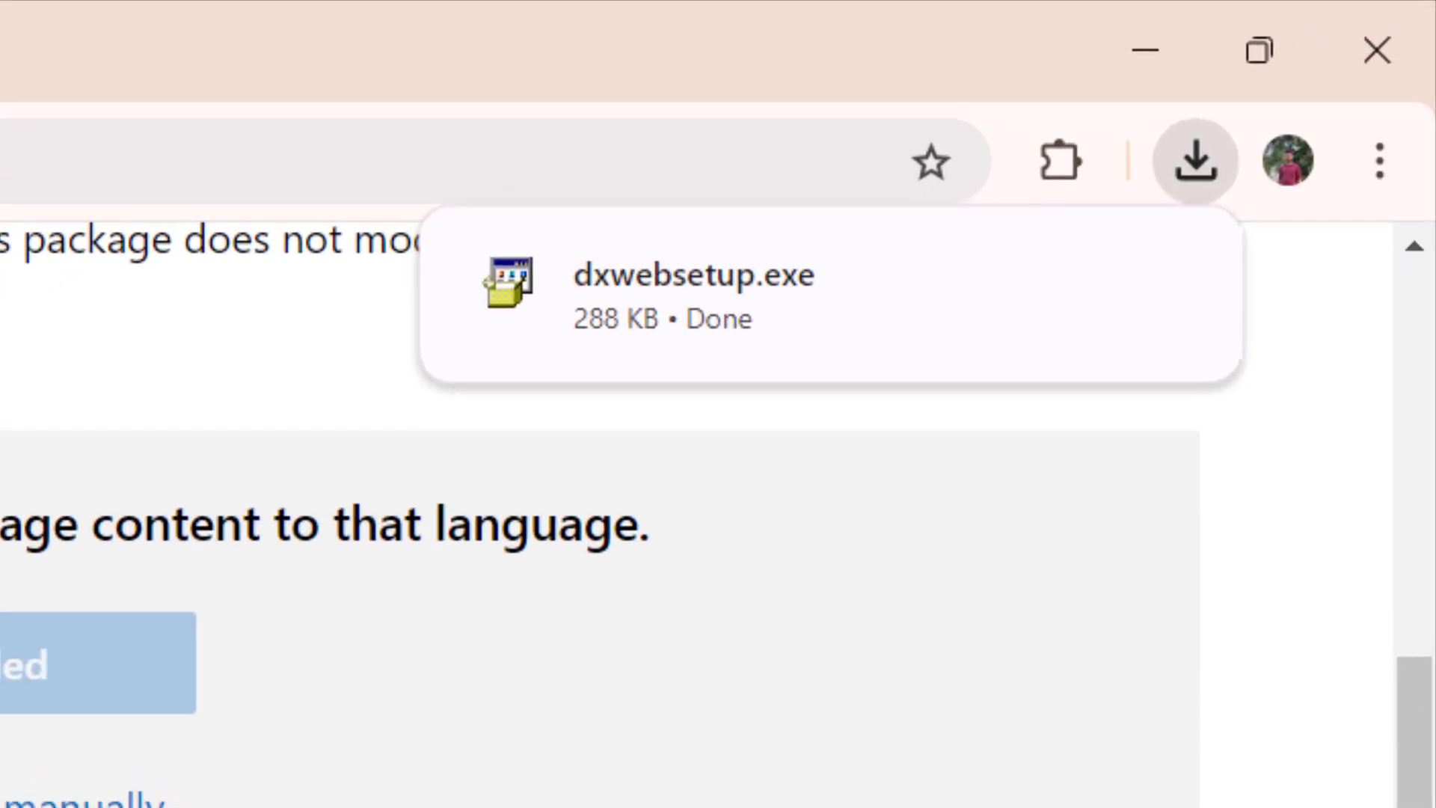
Launch the downloaded dxwebsetup.exe, accept the license agreement, and proceed through the DirectX setup pages with Install the Bing Bar left enabled
mouse_move(1280, 161)
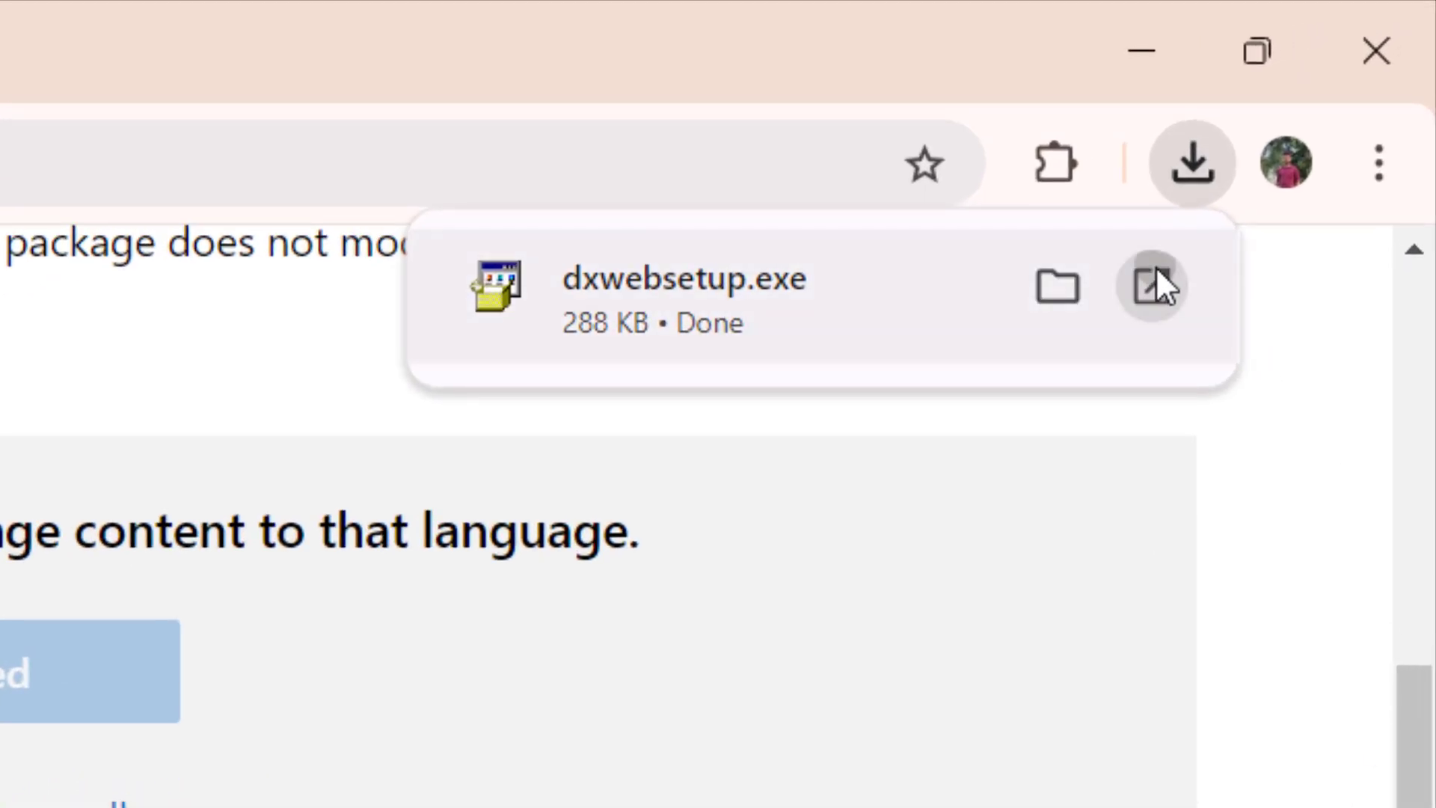
click(1157, 268)
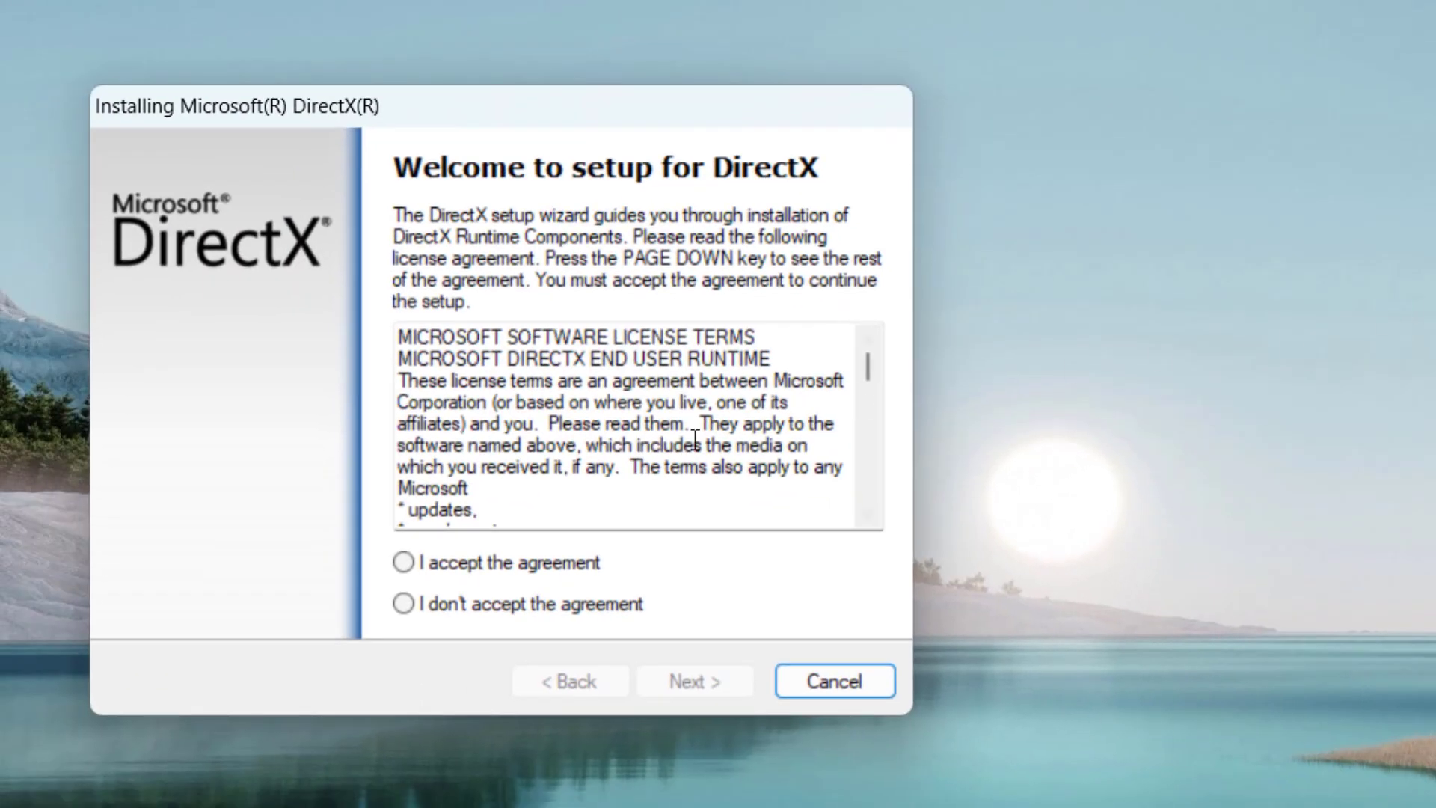
click(403, 563)
click(723, 684)
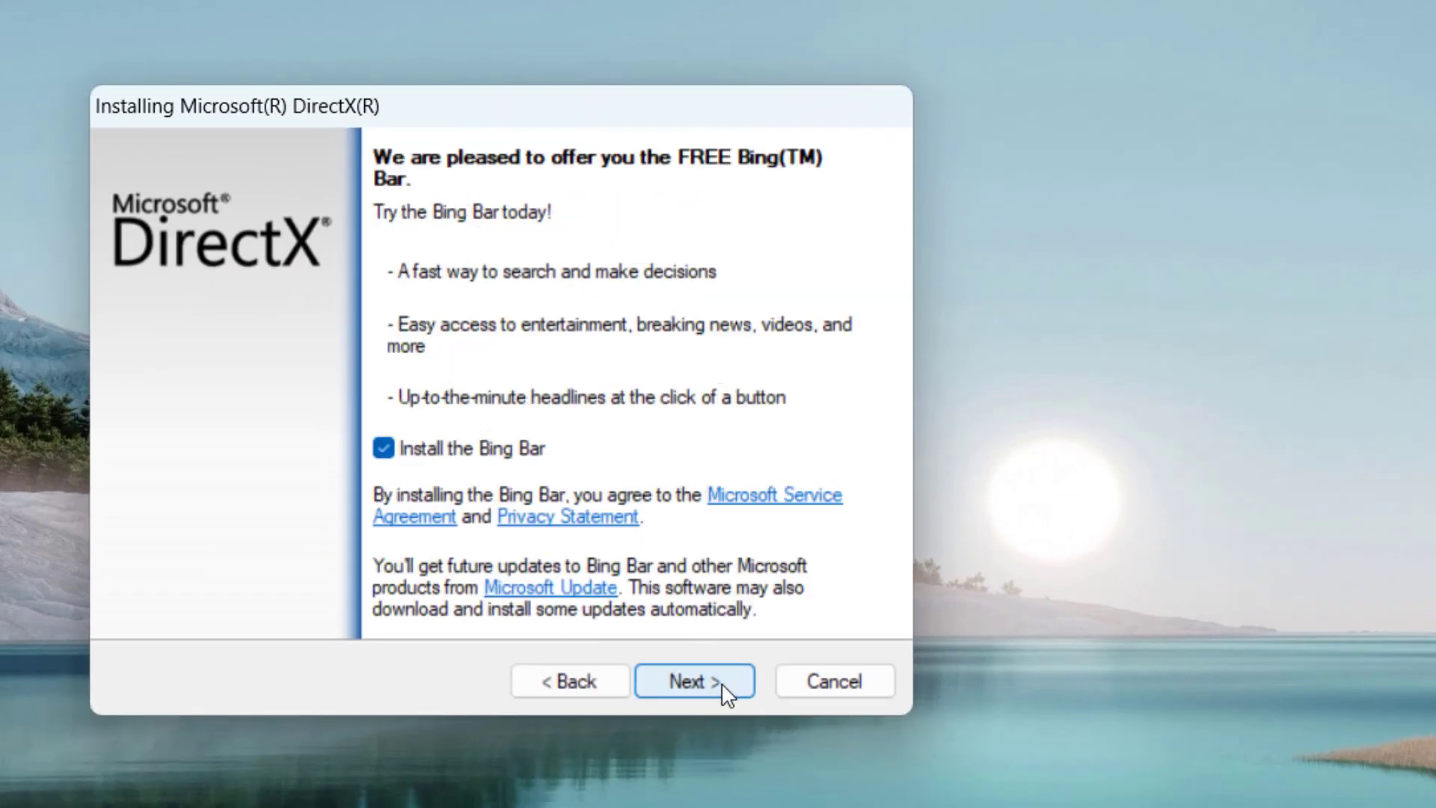
click(723, 684)
click(721, 681)
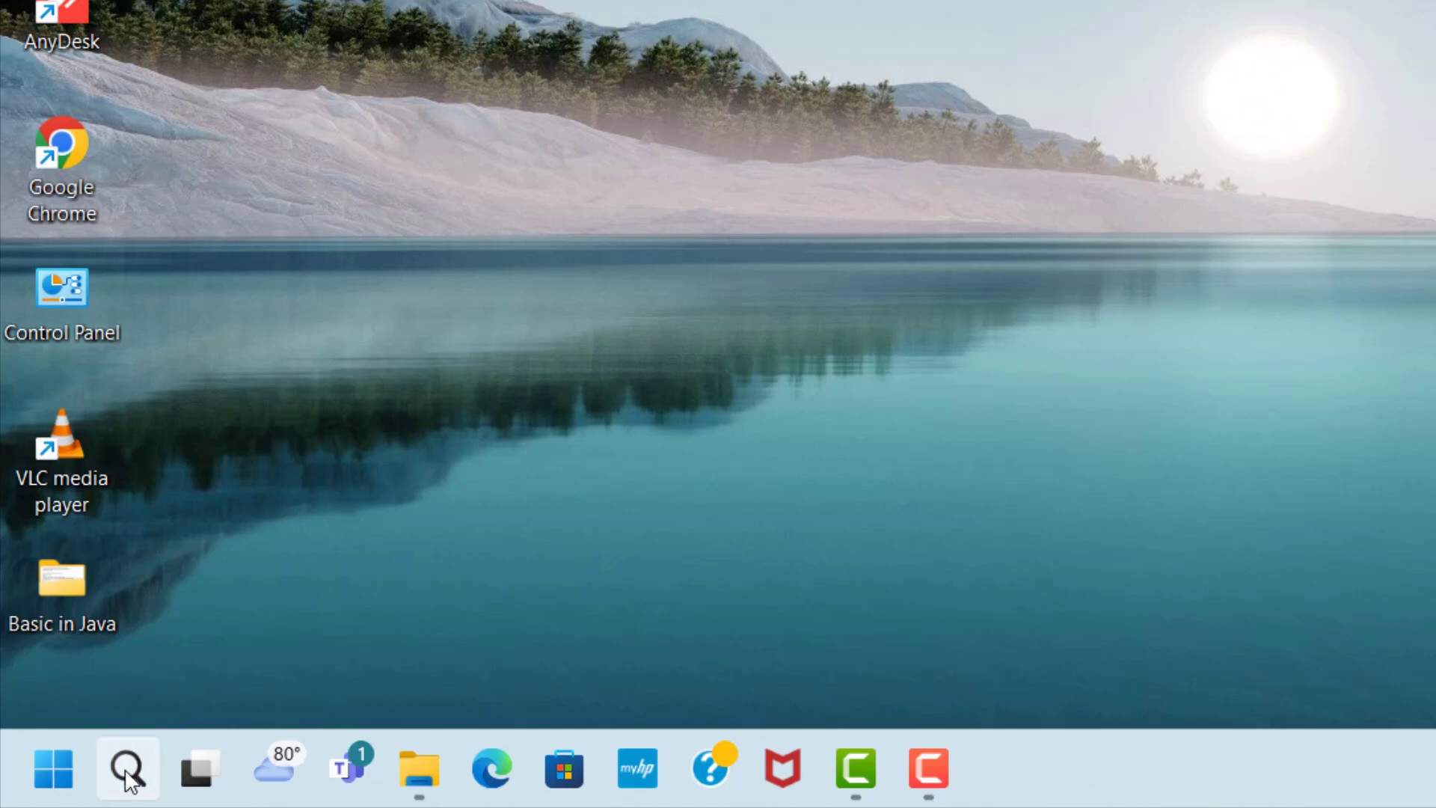
Search Windows for "dev" and open Device Manager
click(127, 770)
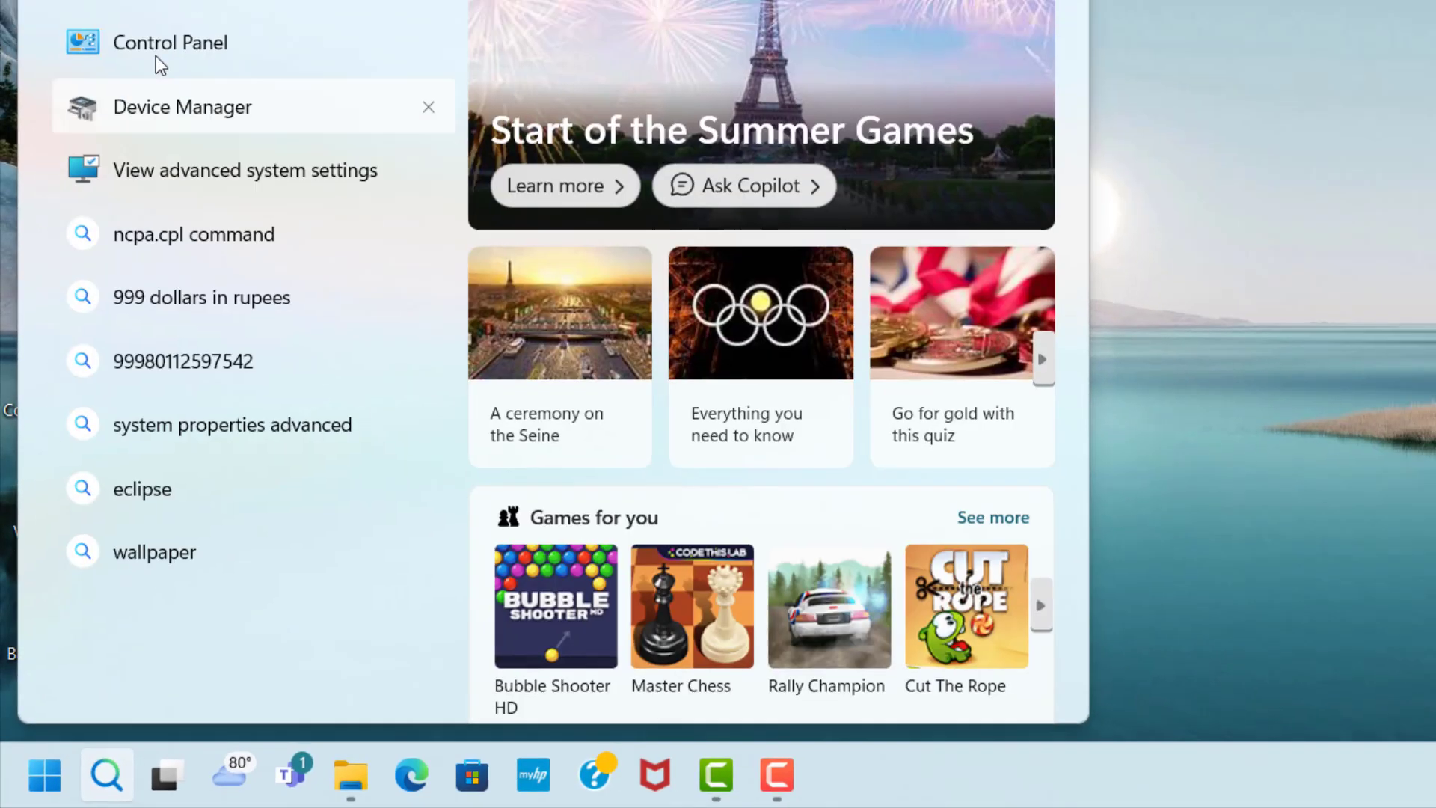
text(dev)
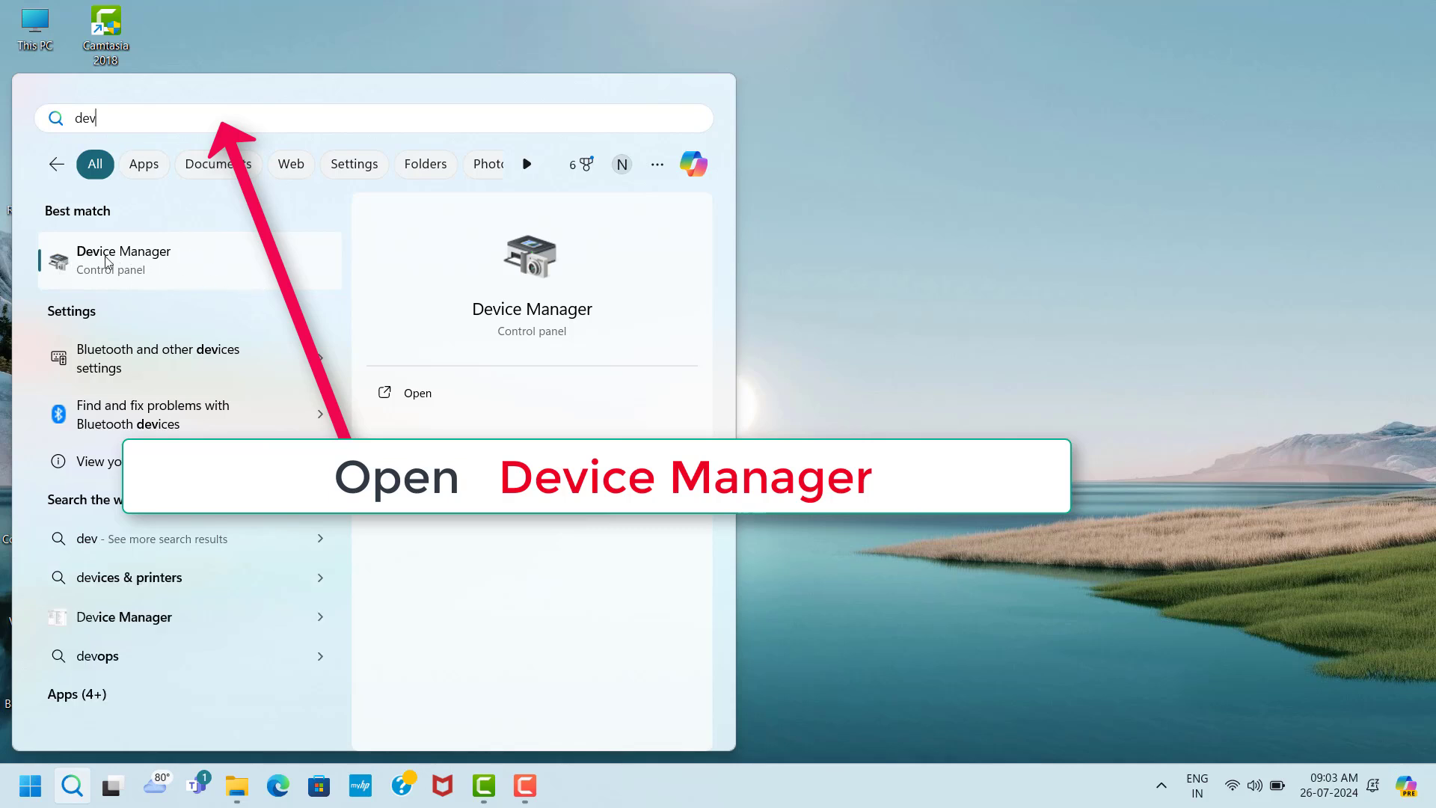
click(240, 282)
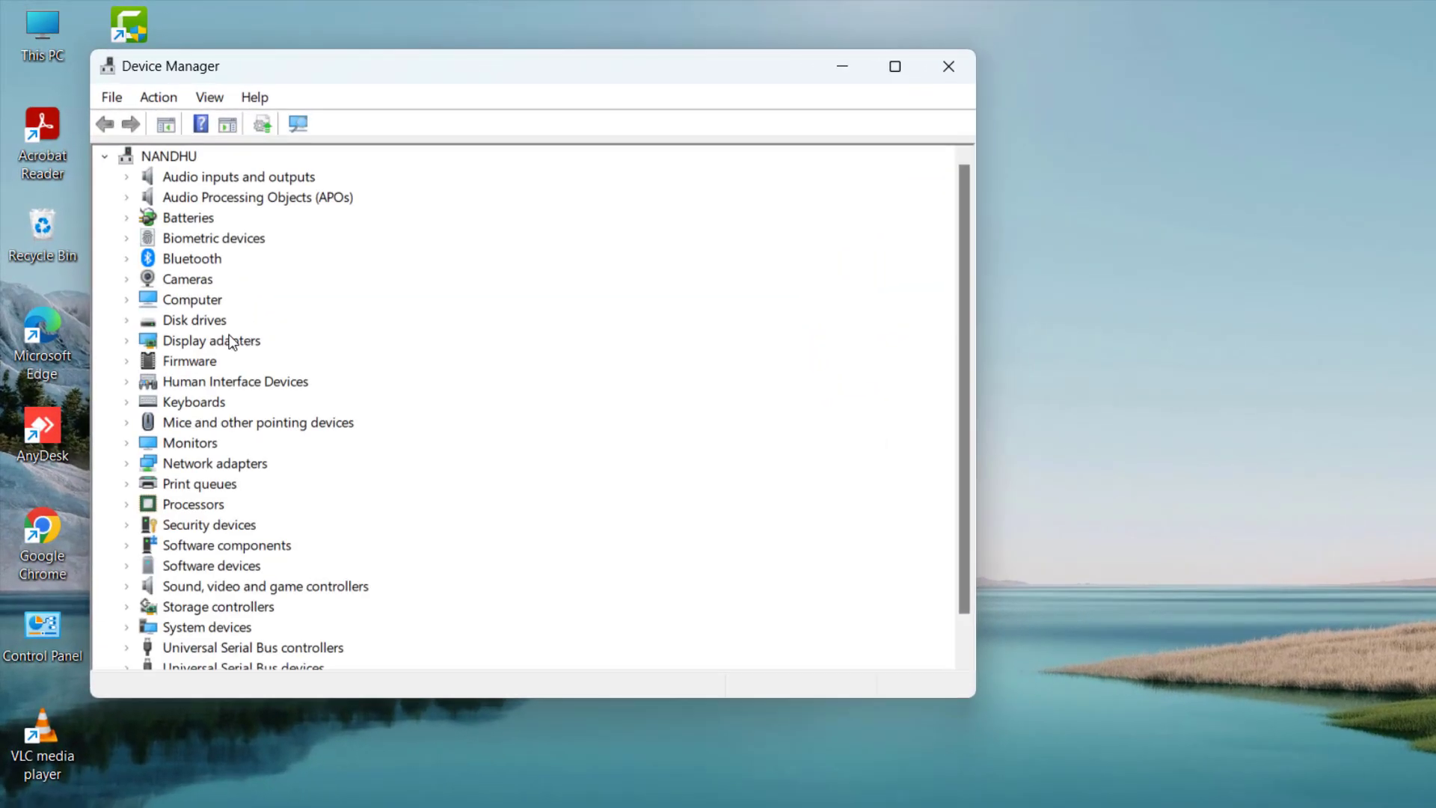
Start a driver update for the Intel(R) Iris(R) Xe Graphics device under Display adapters
click(226, 341)
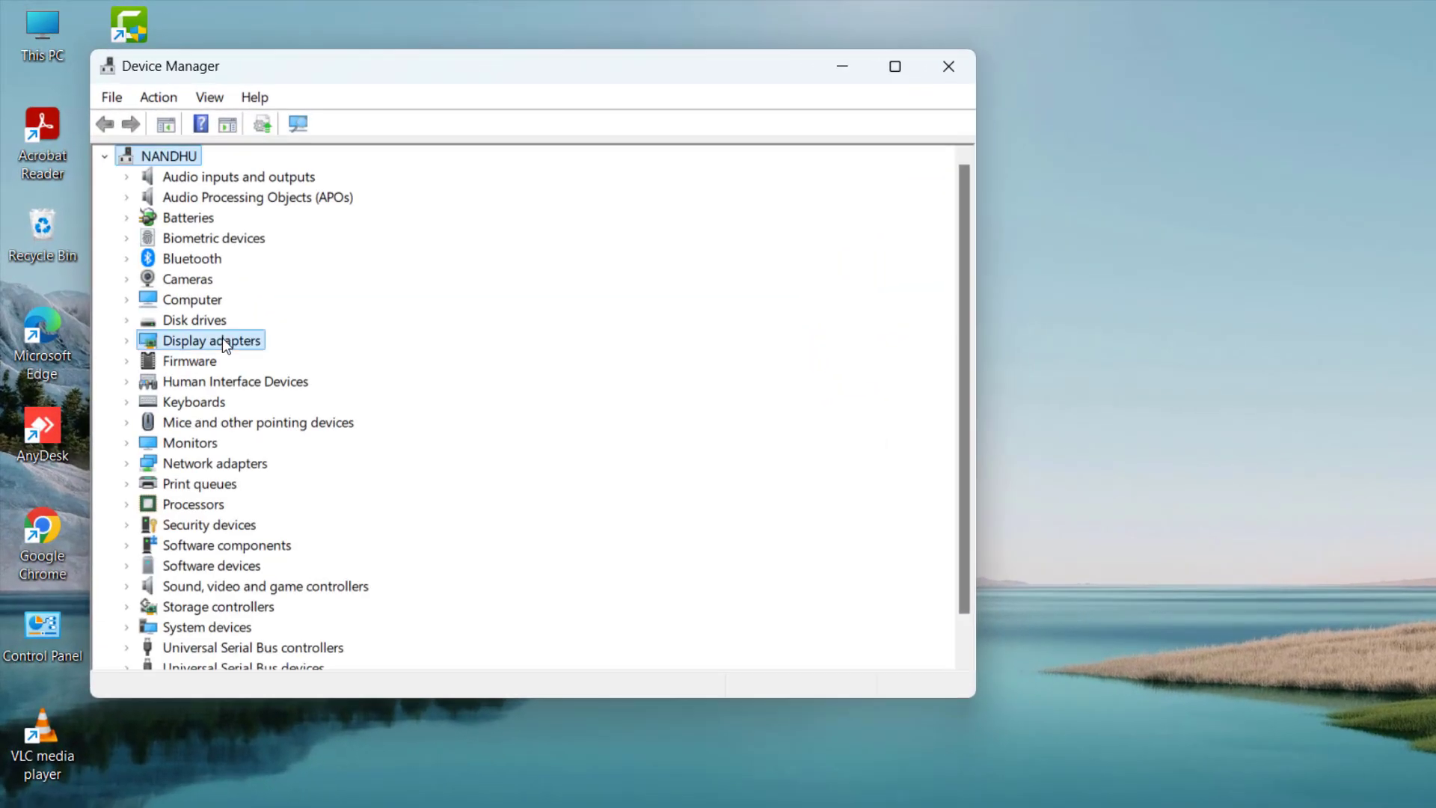
click(127, 340)
click(246, 368)
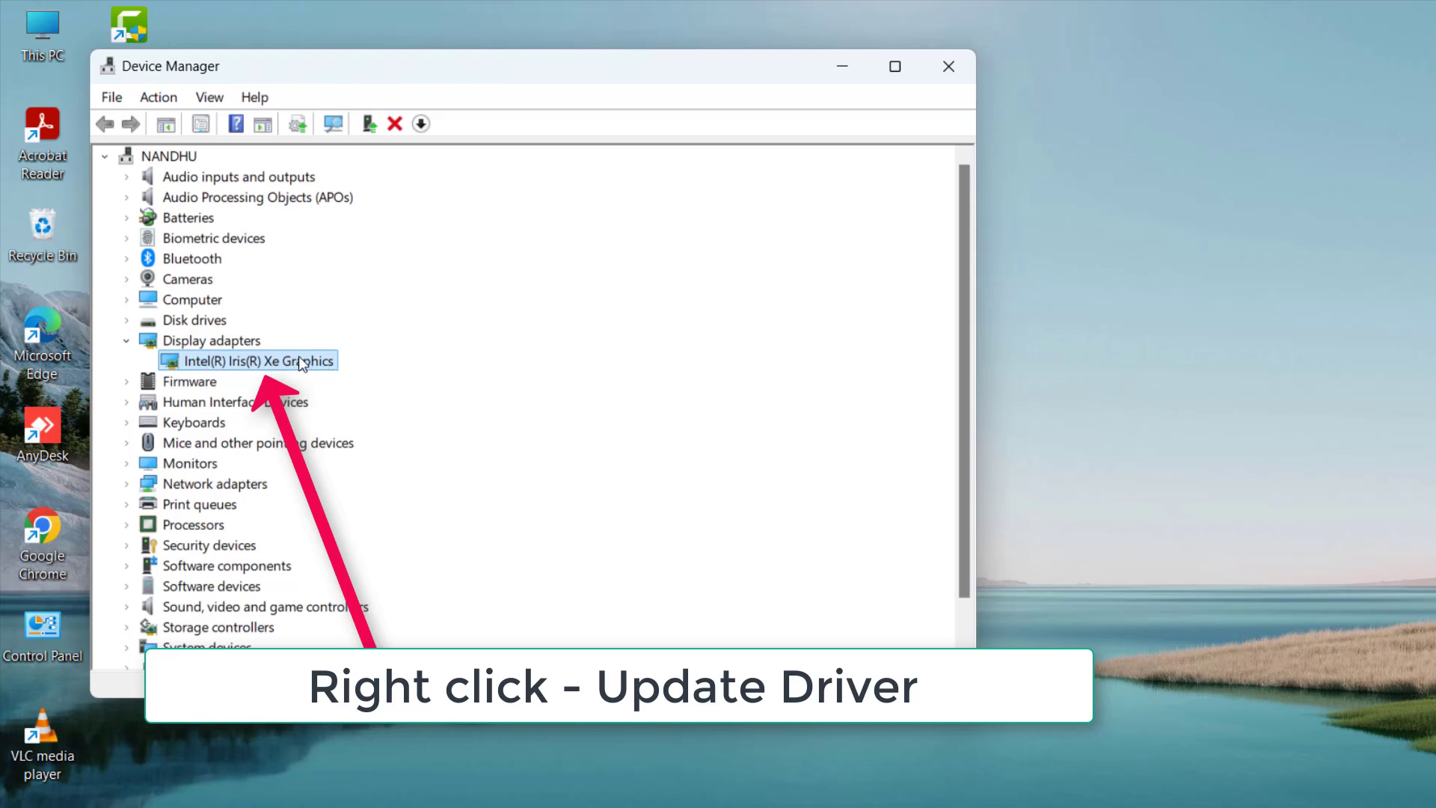
right_click(260, 363)
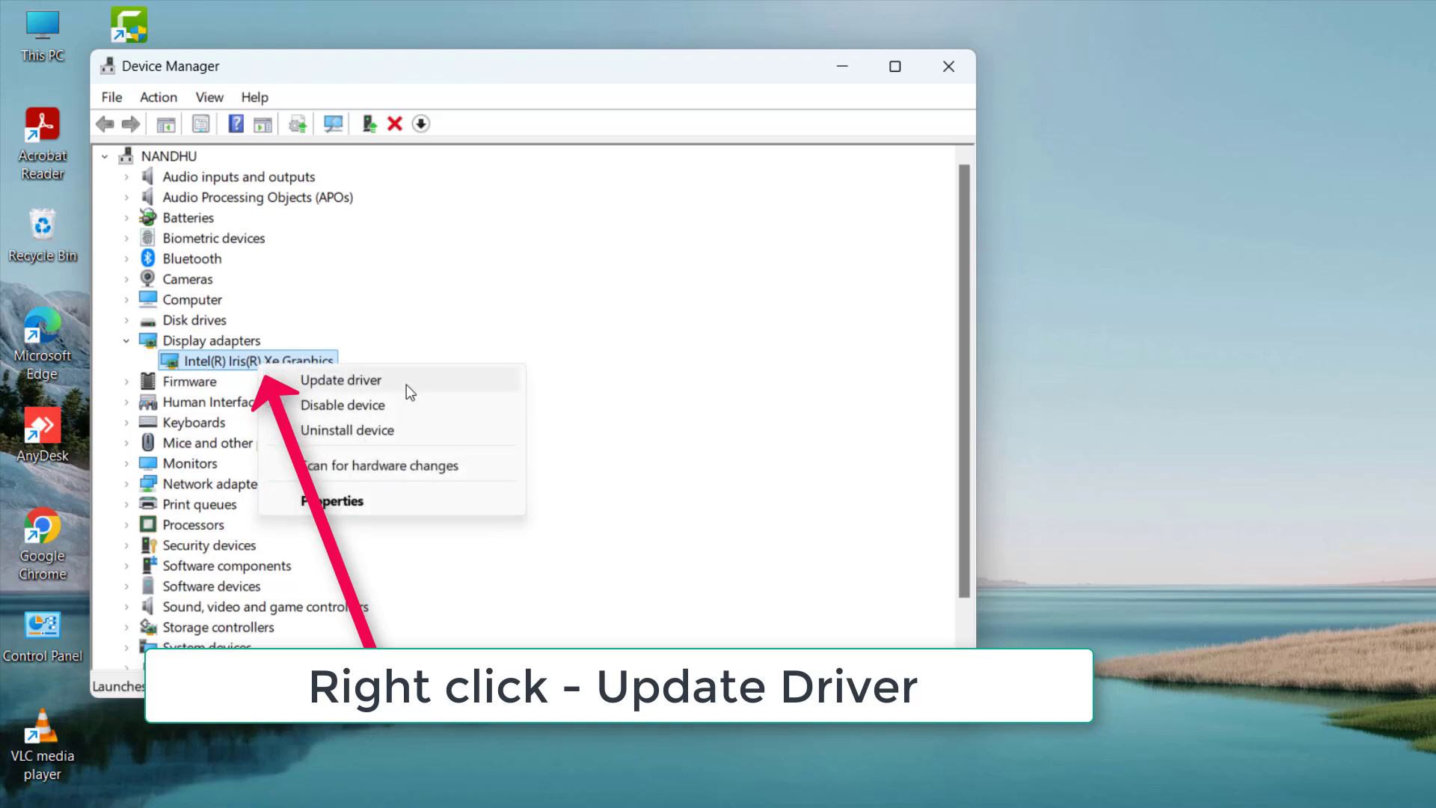
click(358, 391)
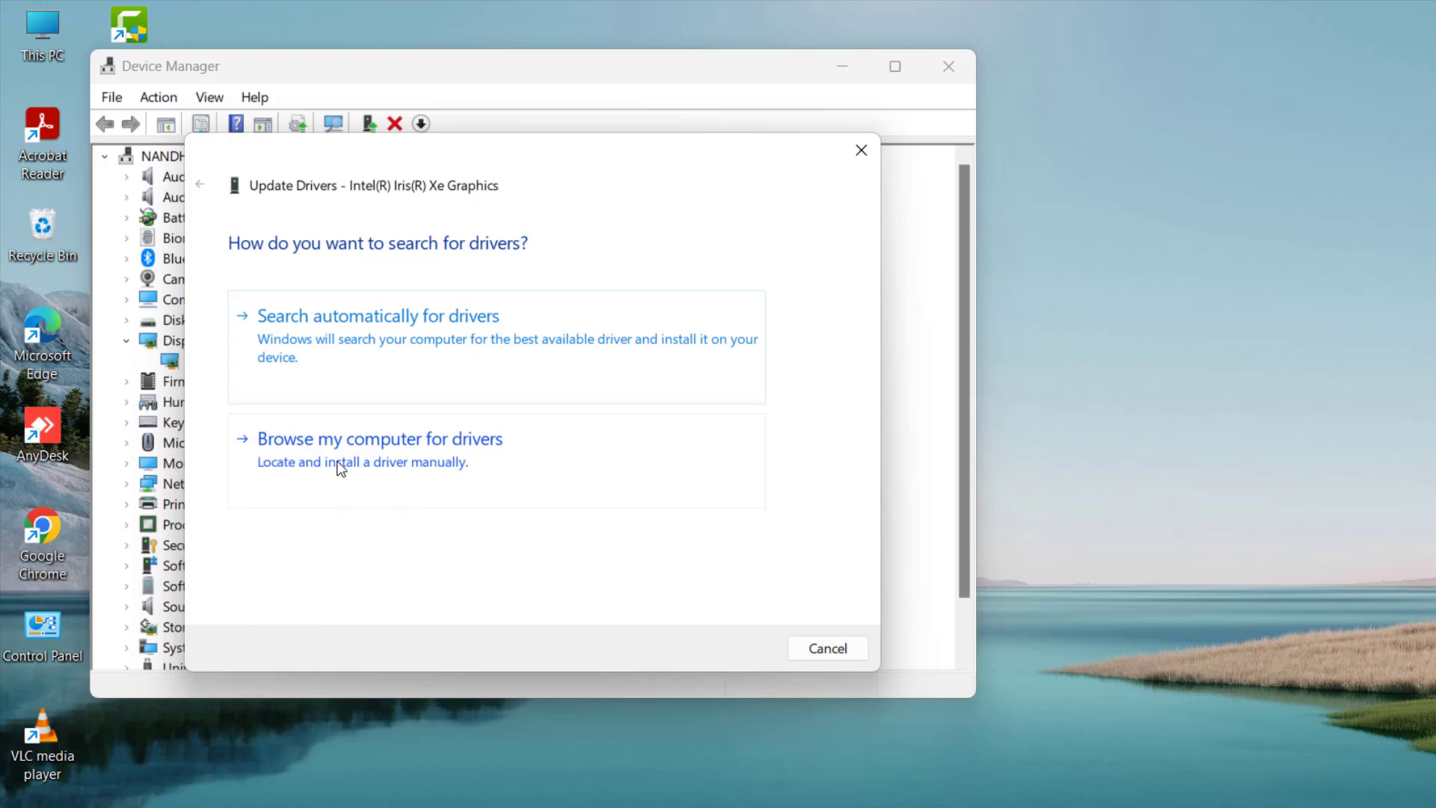
Browse the computer for drivers, pick Intel(R) Iris(R) Xe Graphics from the list of available drivers, and install it
click(413, 468)
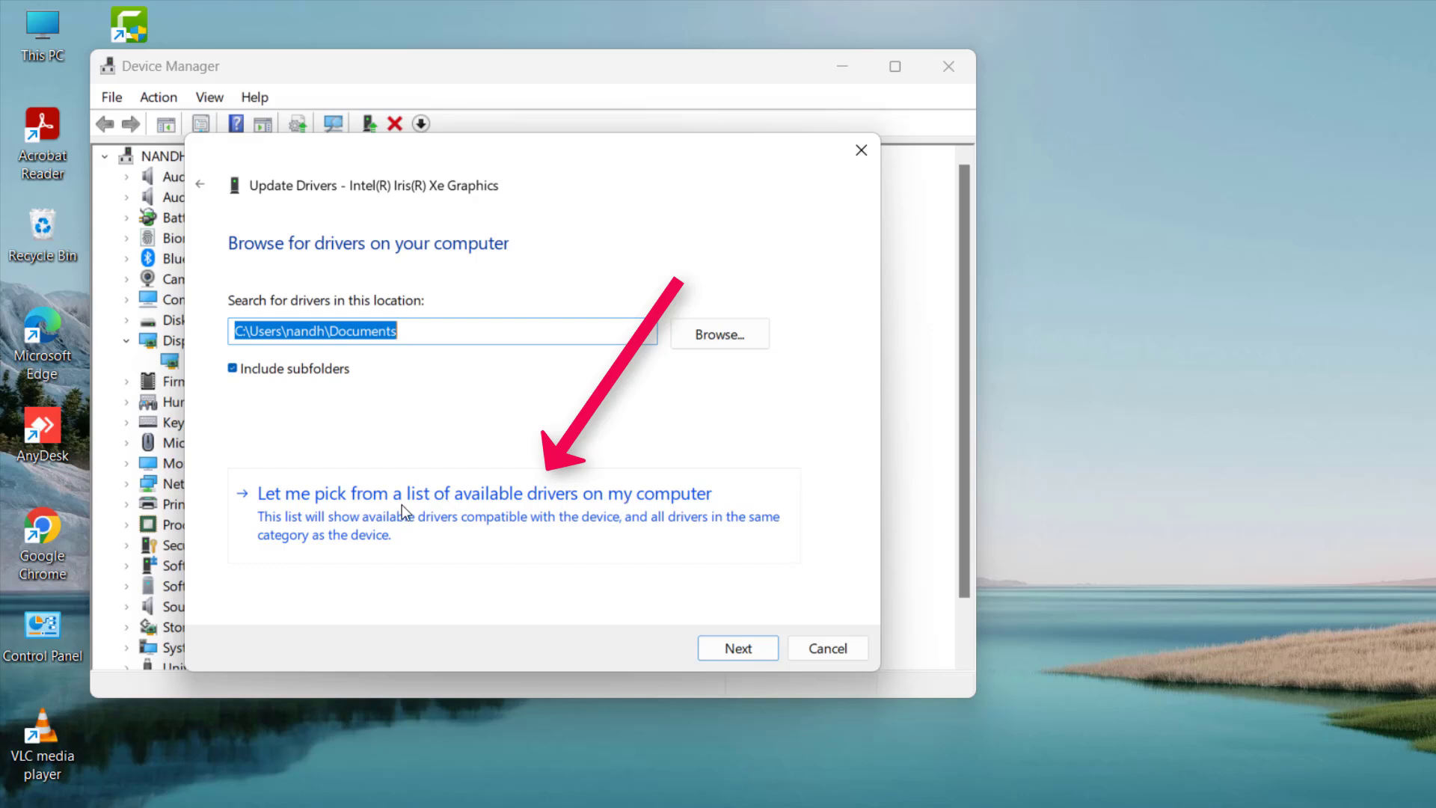
click(482, 502)
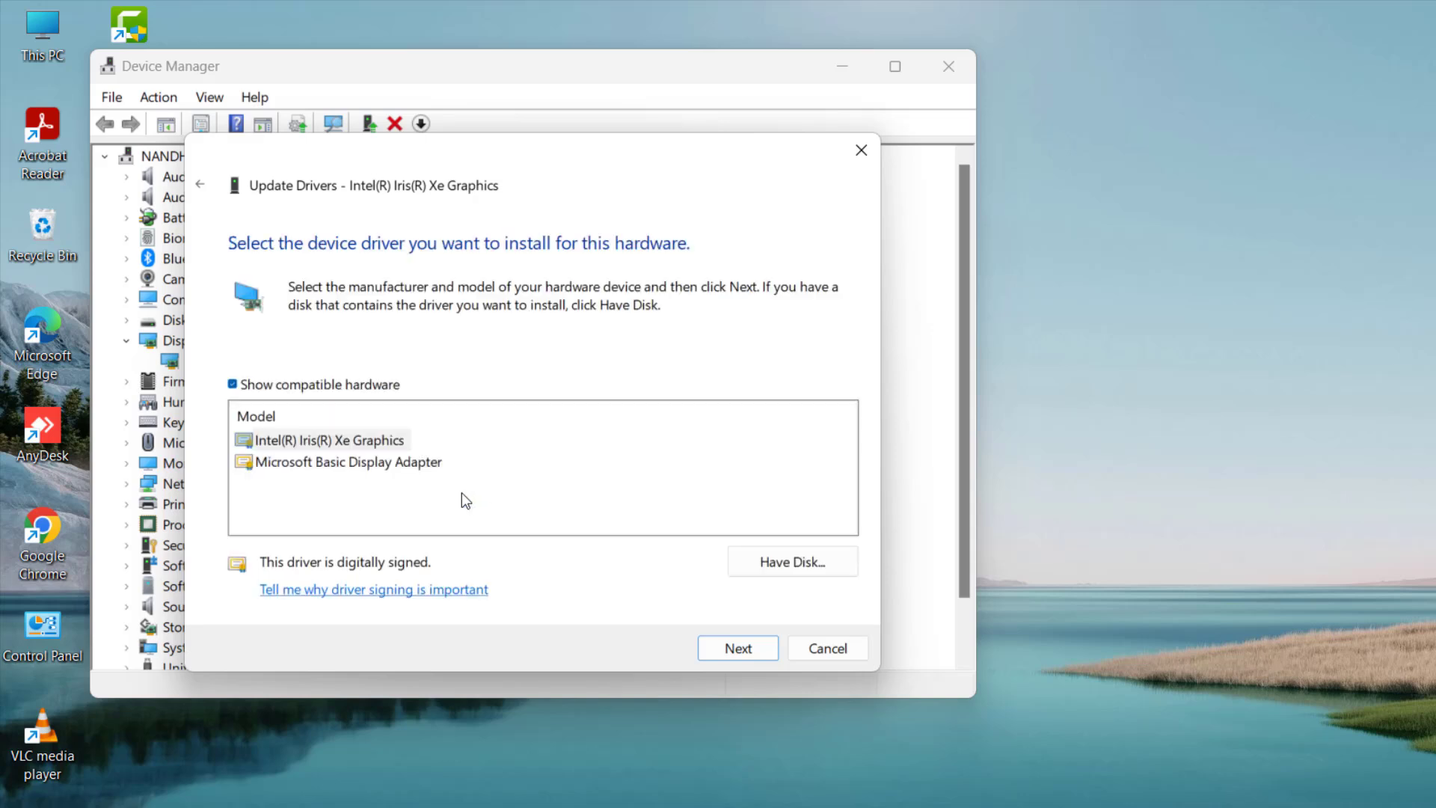
click(303, 442)
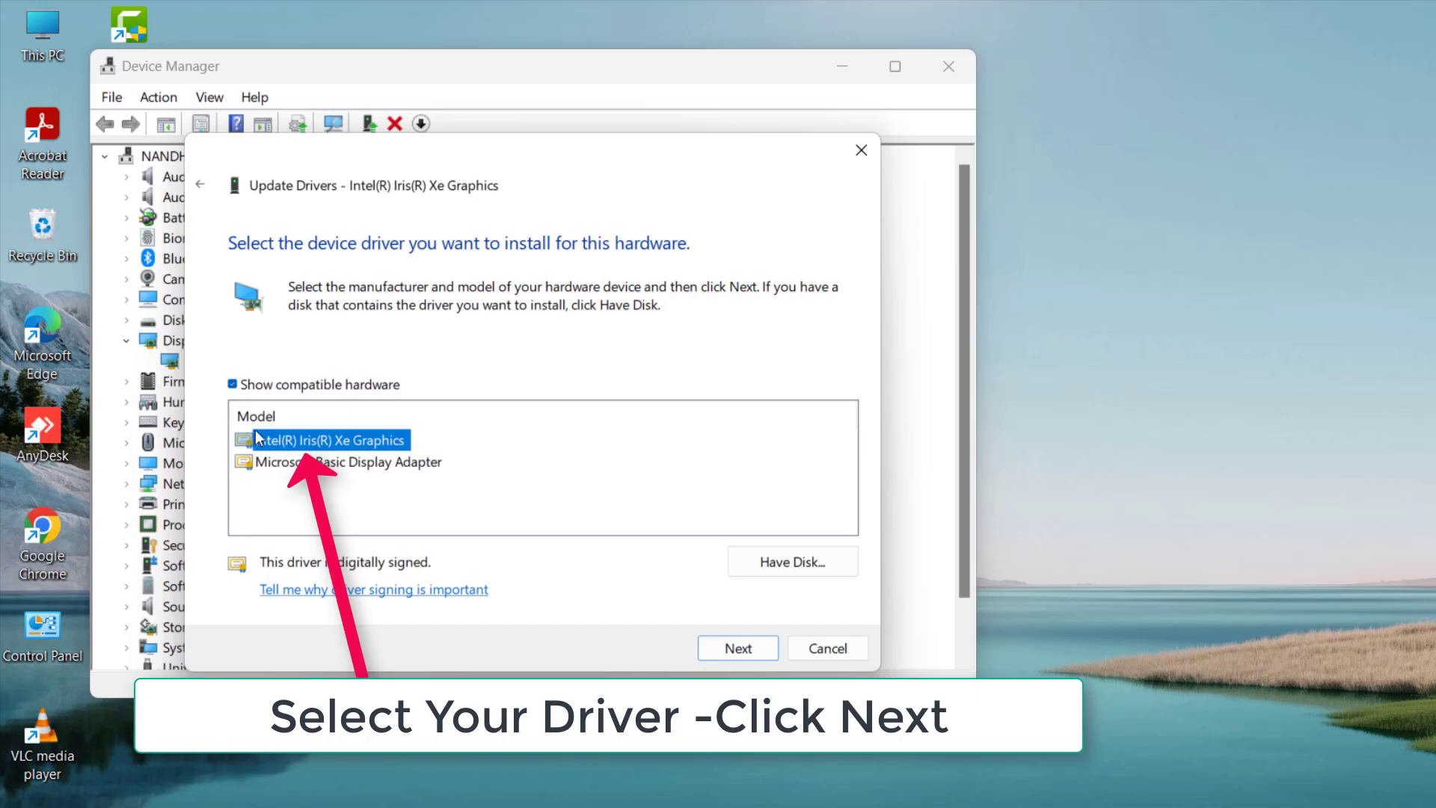
click(746, 647)
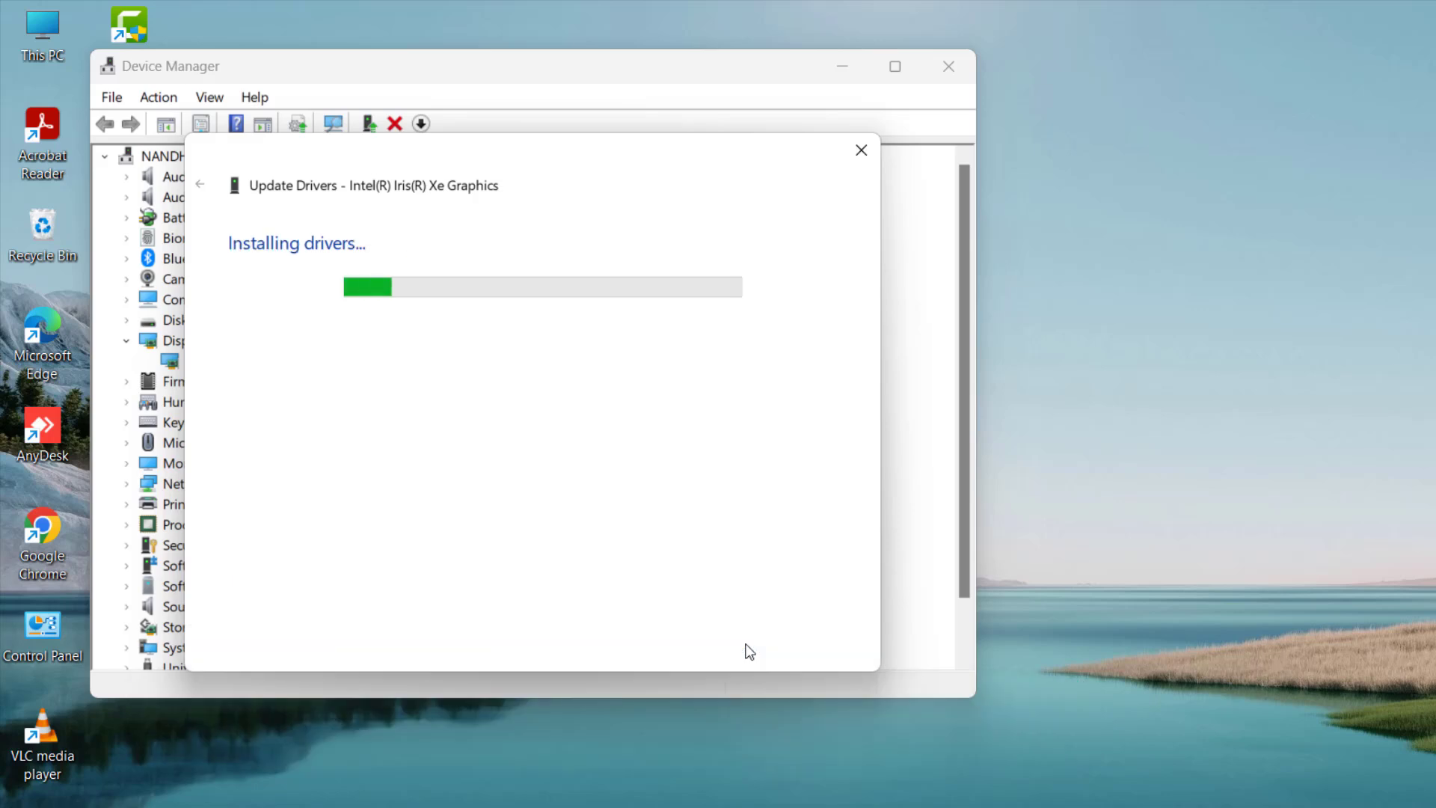